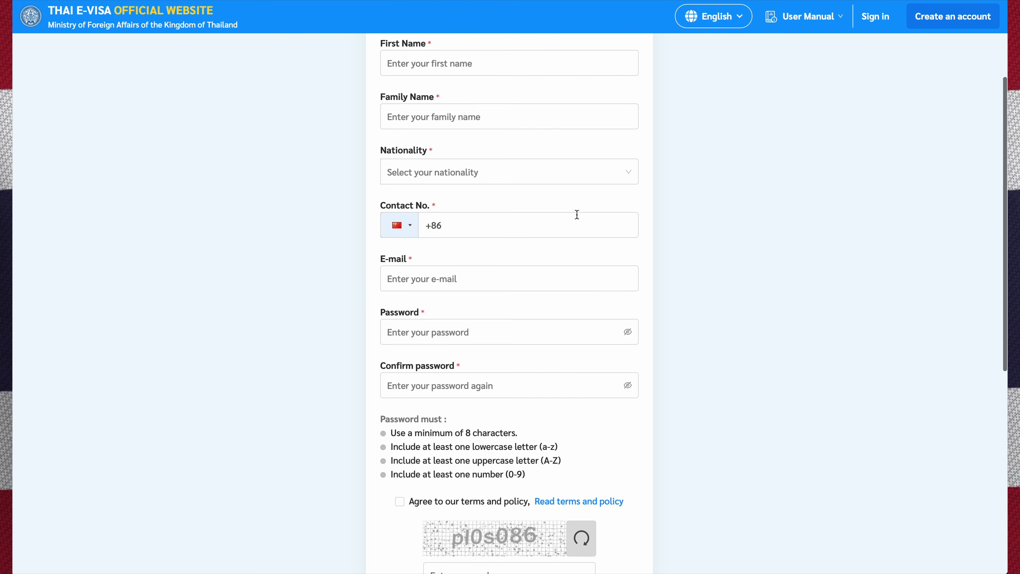
{"action": "scroll", "coordinate": [577, 218], "scroll_direction": "down", "scroll_amount": 1}
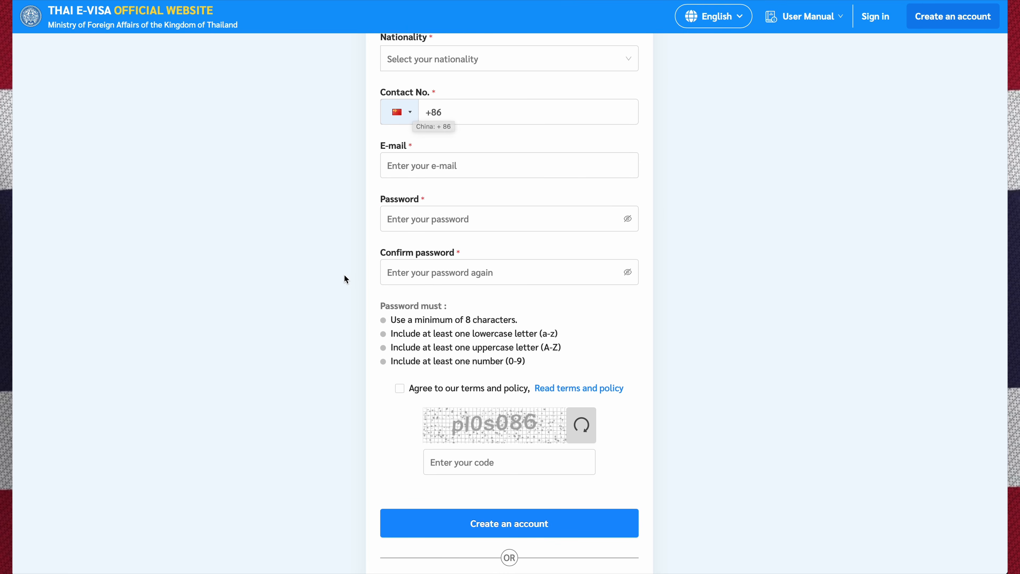
{"action": "scroll", "coordinate": [345, 274], "scroll_direction": "down", "scroll_amount": 4}
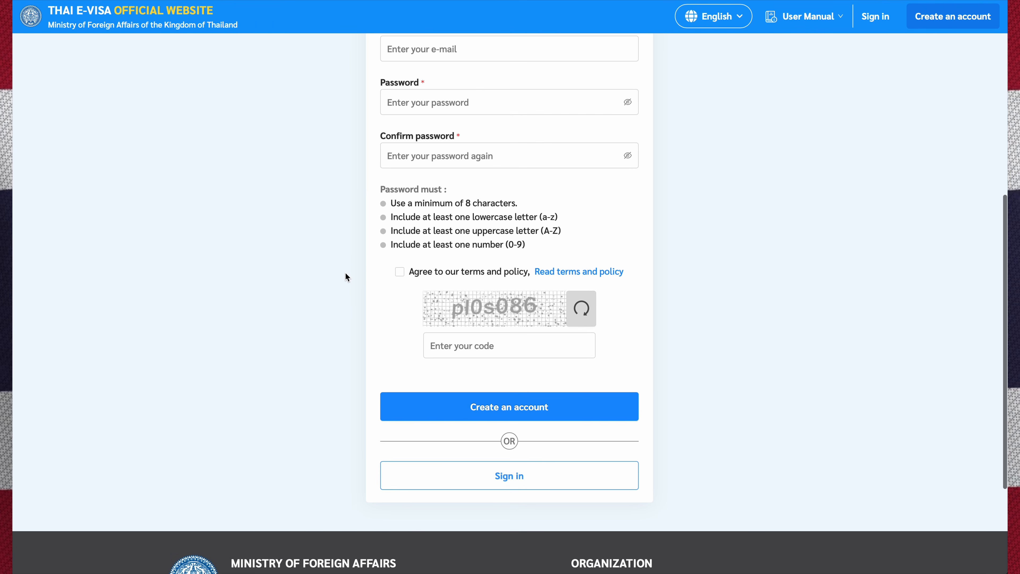
{"action": "scroll", "coordinate": [345, 273], "scroll_direction": "down", "scroll_amount": 1}
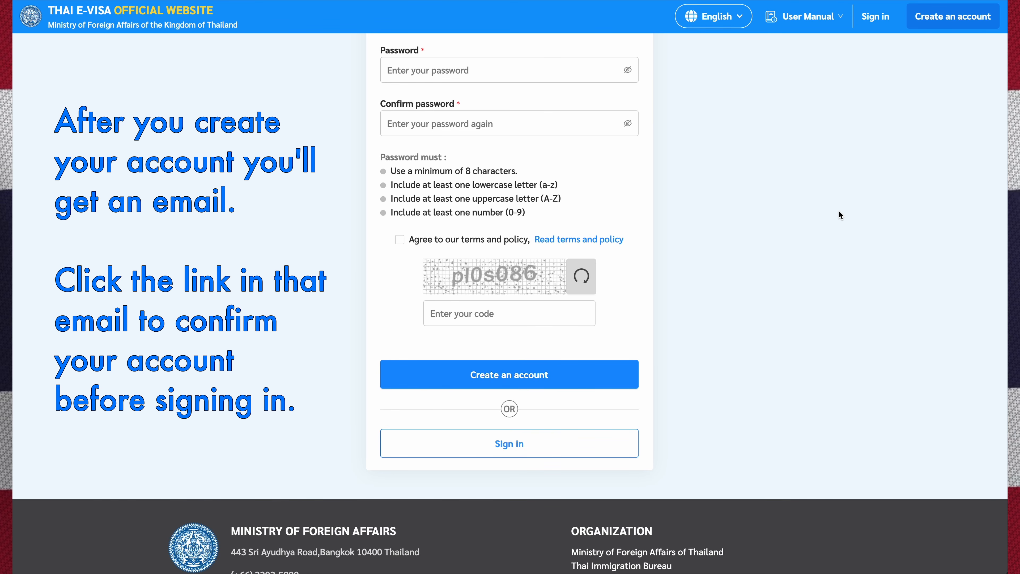
{"action": "scroll", "coordinate": [840, 215], "scroll_direction": "up", "scroll_amount": 10}
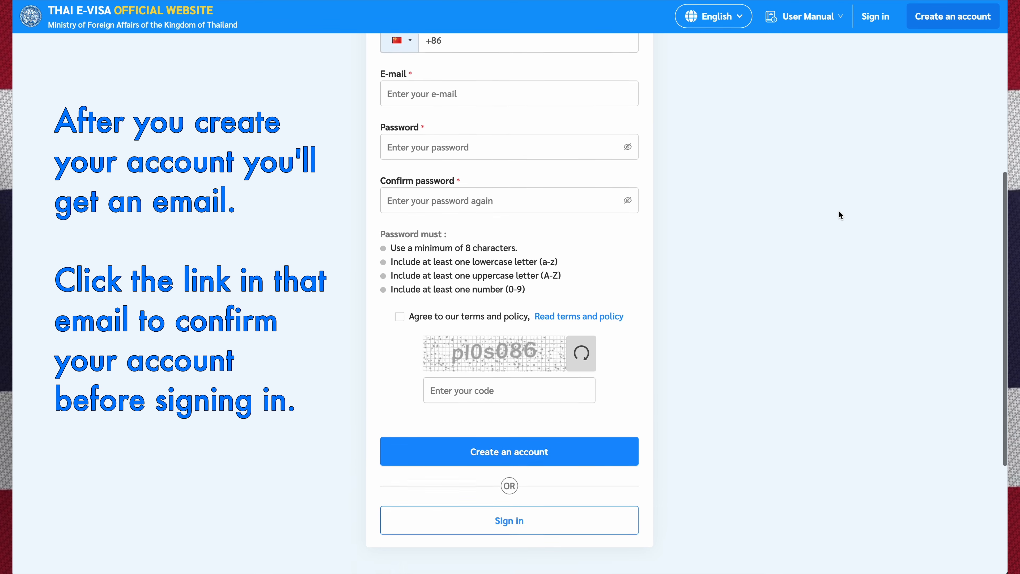
- Sign in to Thai e-Visa with the account e-mail, password and captcha code
{"action": "left_click", "coordinate": [880, 25]}
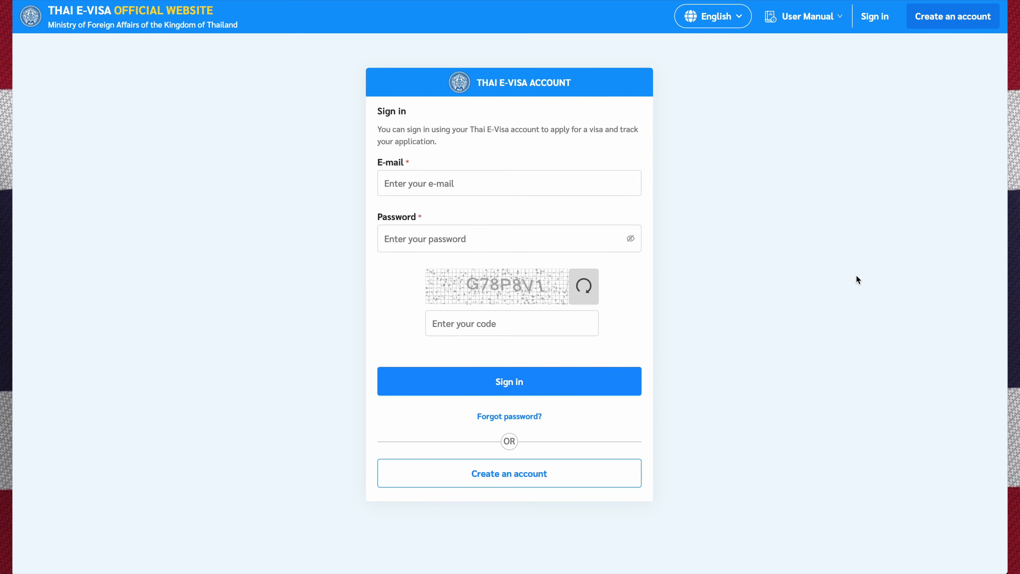
{"action": "left_click", "coordinate": [502, 189]}
{"action": "key", "text": "super+v"}
{"action": "left_click", "coordinate": [482, 237]}
{"action": "type", "text": "•••••••"}
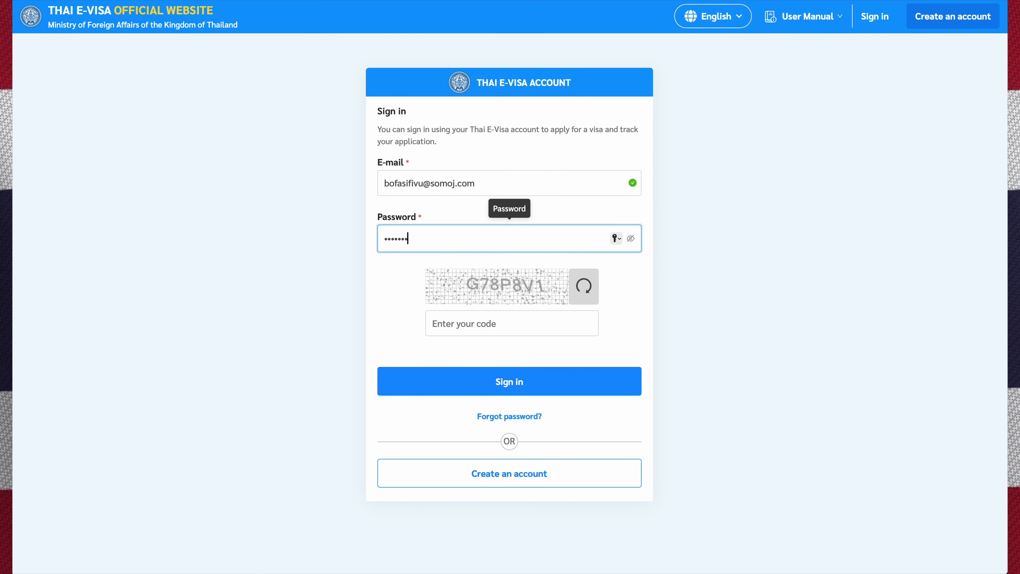
{"action": "type", "text": "••••"}
{"action": "left_click", "coordinate": [481, 323]}
{"action": "type", "text": "G78"}
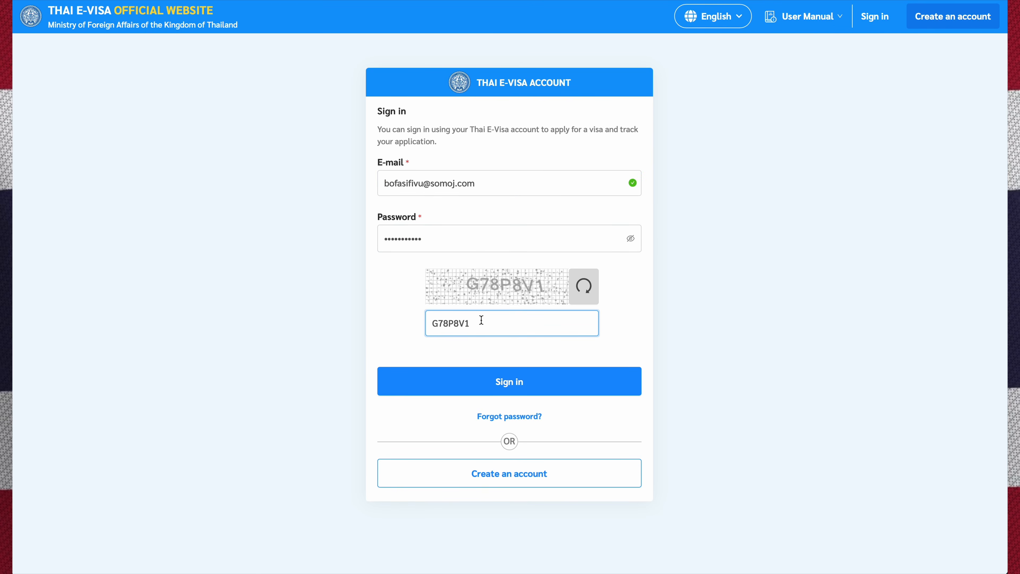
{"action": "type", "text": "P8V1"}
{"action": "left_click", "coordinate": [499, 382]}
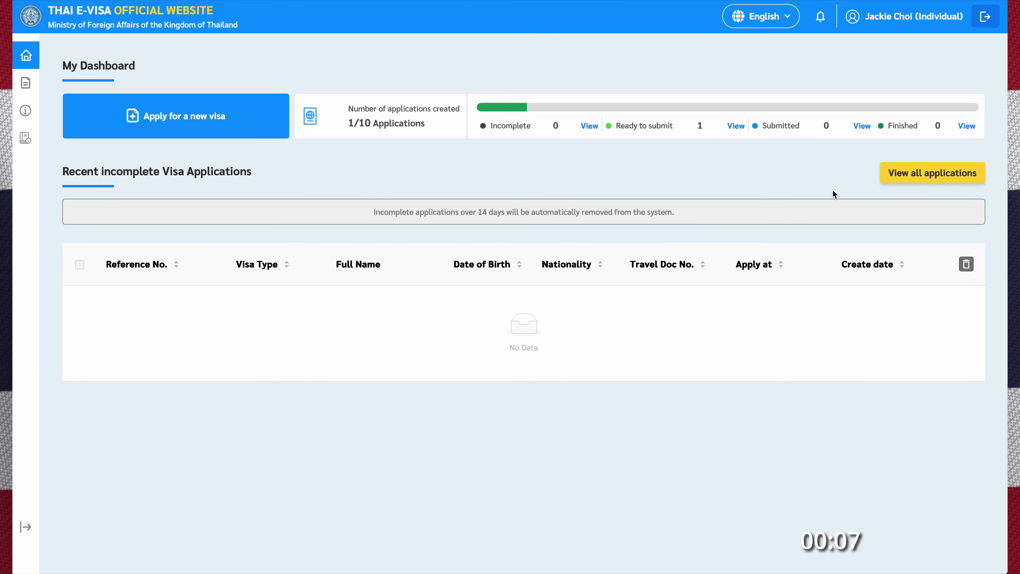
- Start a new visa application with United States as the passport country
{"action": "left_click", "coordinate": [176, 128]}
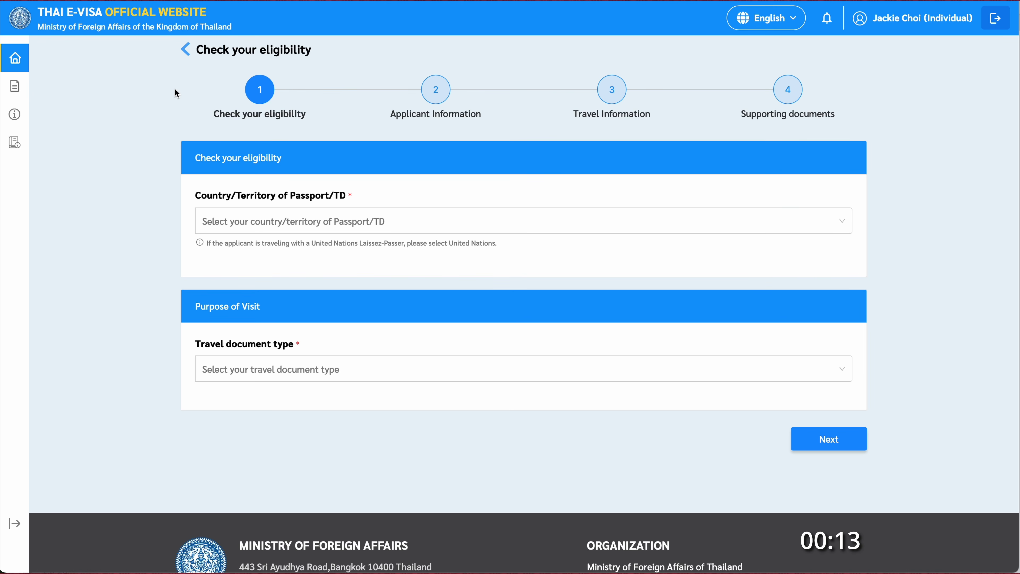
{"action": "left_click", "coordinate": [281, 230]}
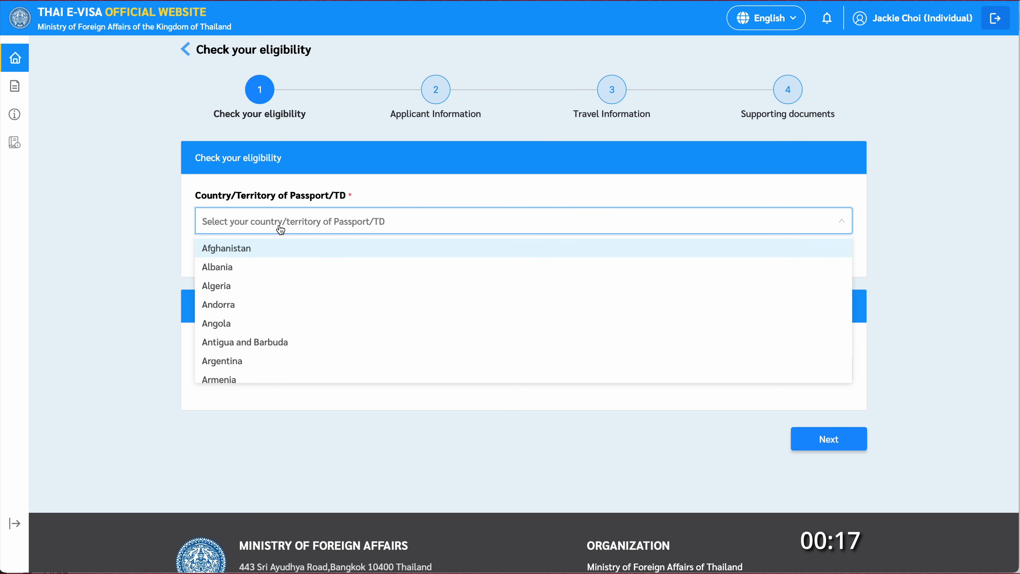
{"action": "type", "text": "United"}
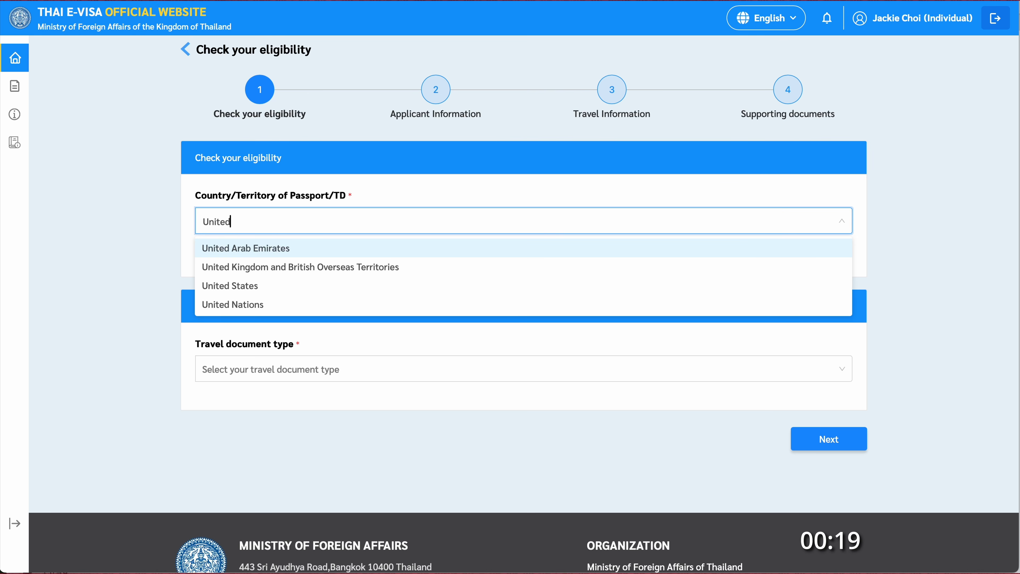
{"action": "left_click", "coordinate": [256, 286]}
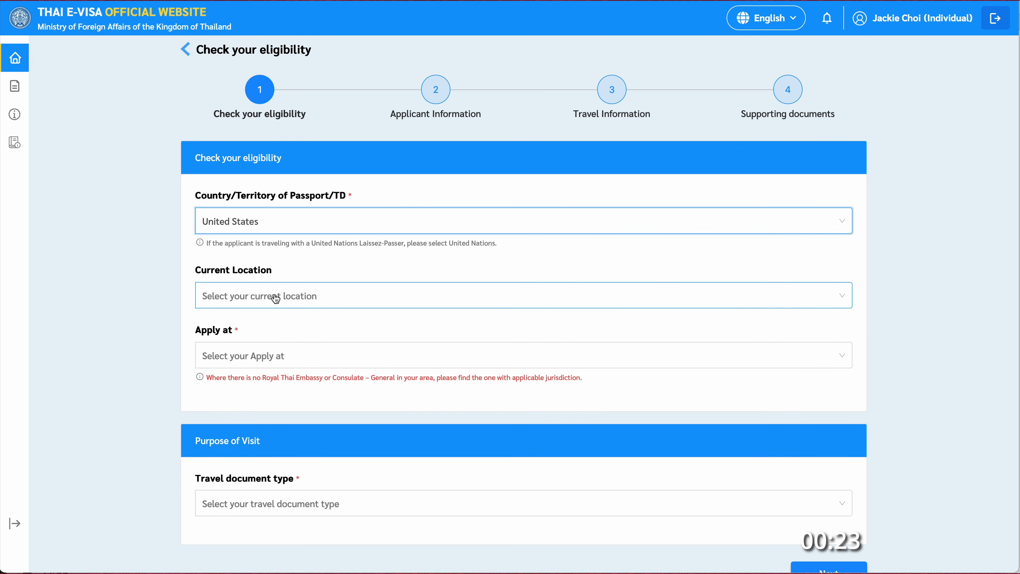
- Set current location to United States and apply at Royal Thai Consulate-General, Los Angeles
{"action": "left_click", "coordinate": [277, 299]}
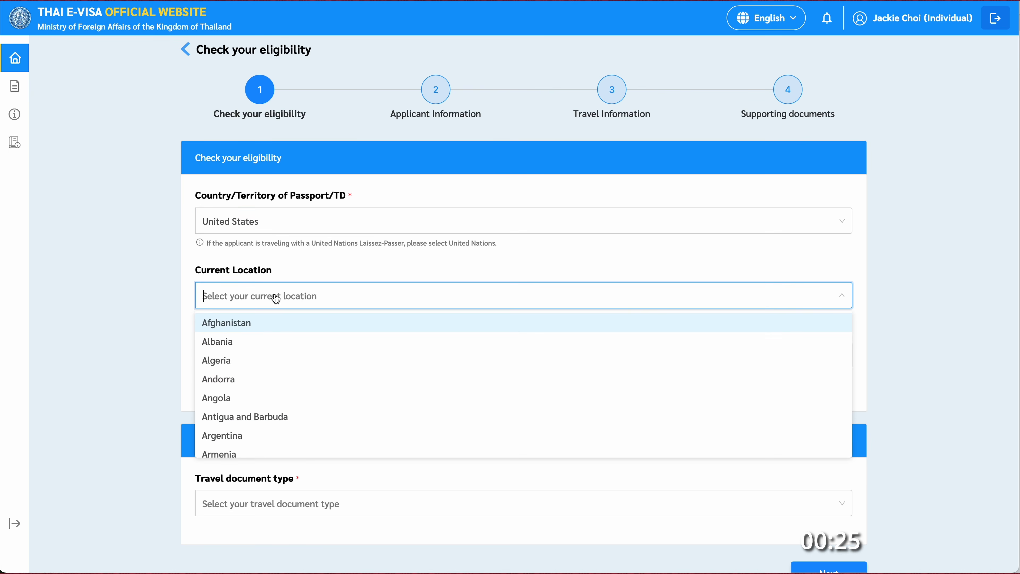
{"action": "type", "text": "united"}
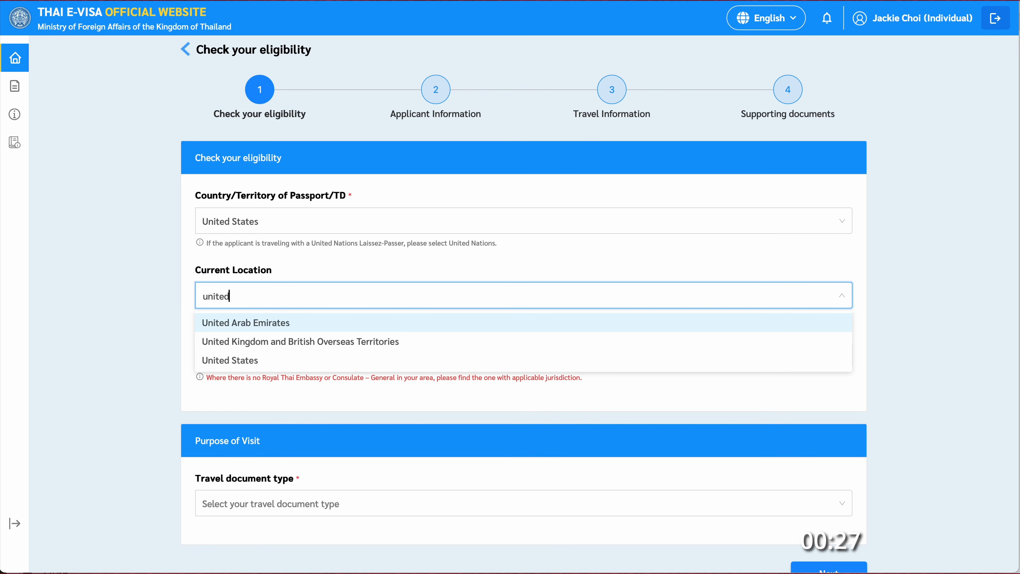
{"action": "left_click", "coordinate": [259, 360]}
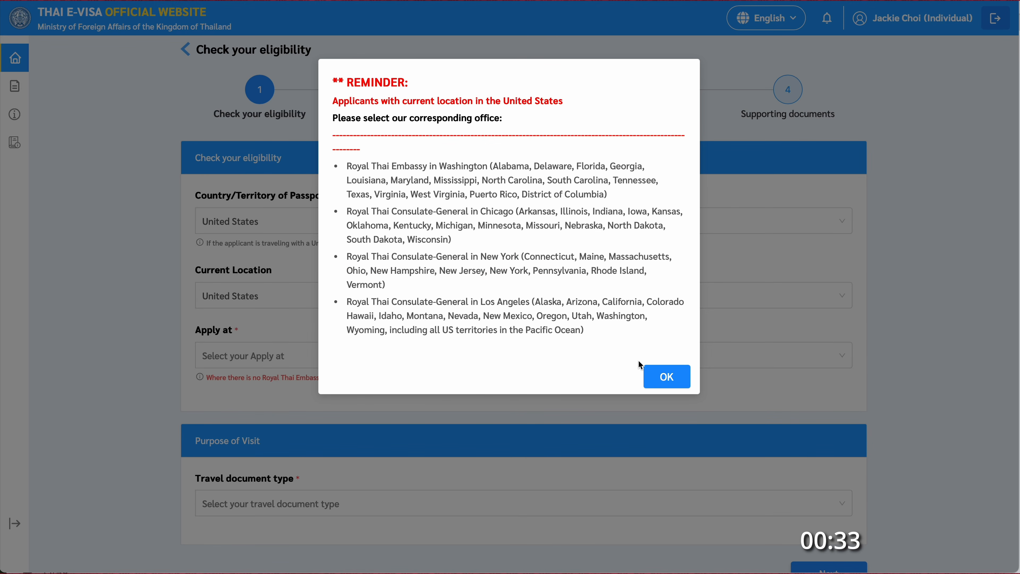
{"action": "left_click", "coordinate": [666, 378]}
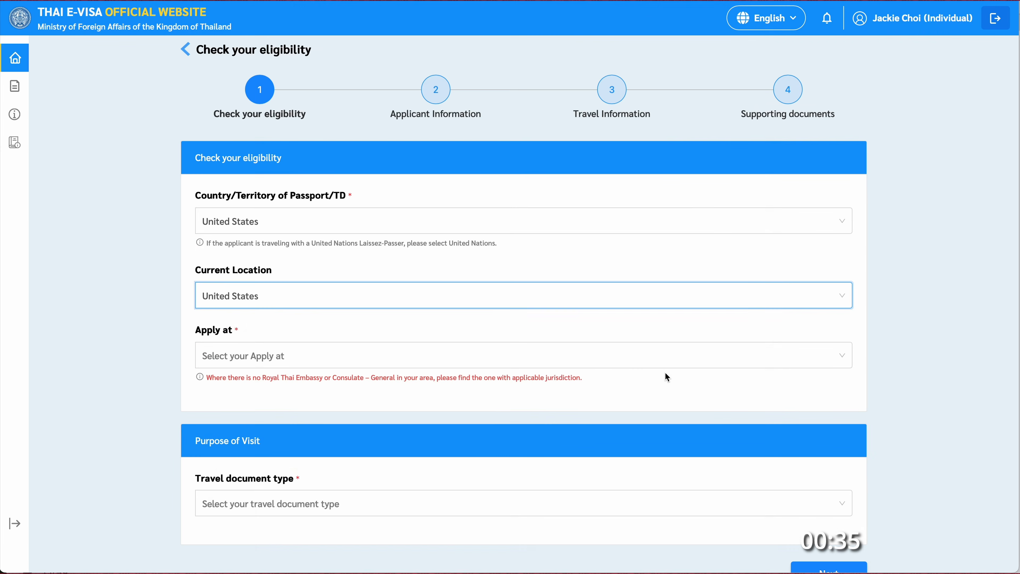
{"action": "left_click", "coordinate": [395, 360]}
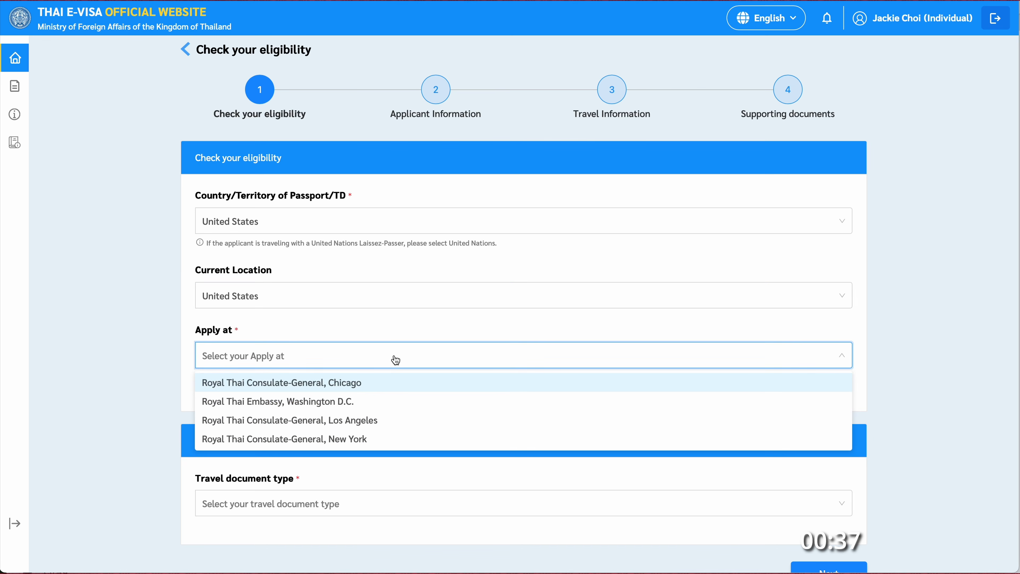
{"action": "left_click", "coordinate": [363, 420]}
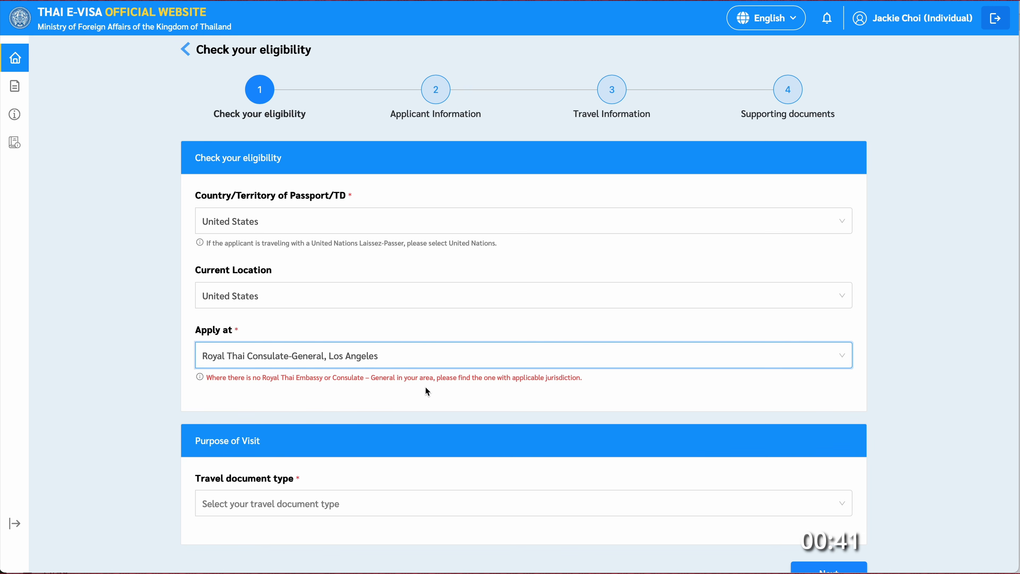
- Choose Ordinary Passport / Travel Document and Non-Immigrant Visa as the visa type
{"action": "scroll", "coordinate": [428, 391], "scroll_direction": "down", "scroll_amount": 3}
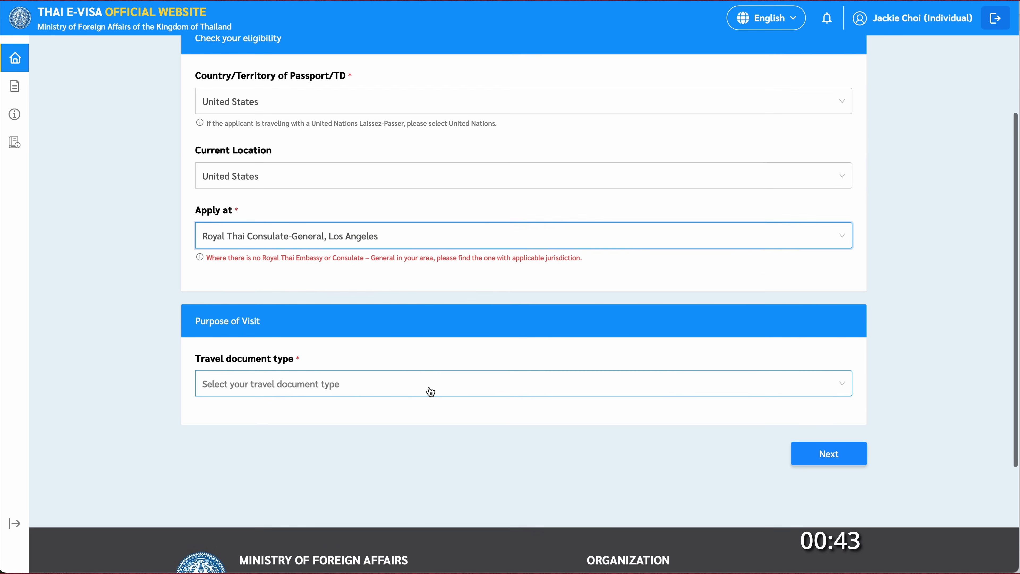
{"action": "left_click", "coordinate": [414, 392]}
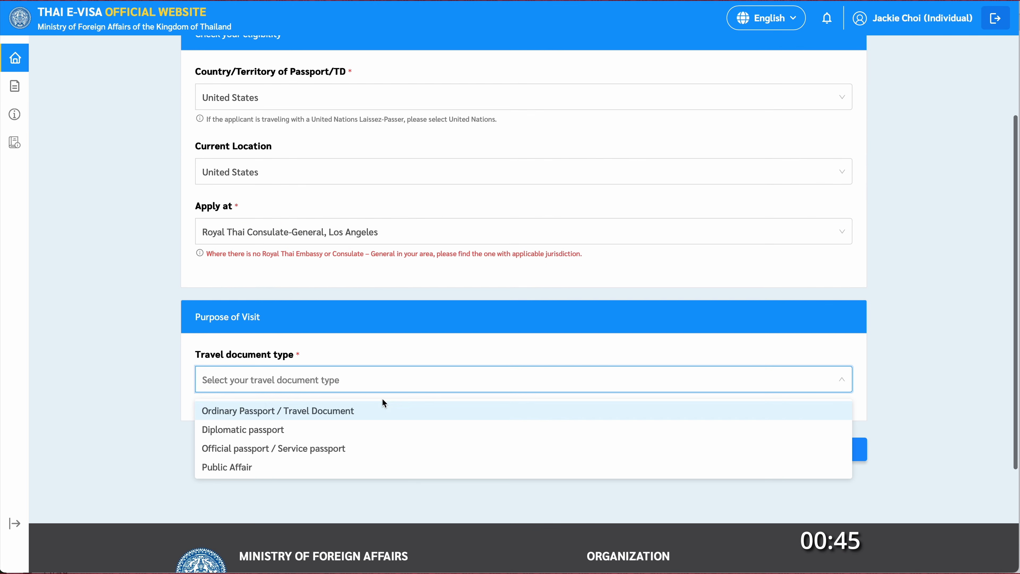
{"action": "left_click", "coordinate": [344, 414]}
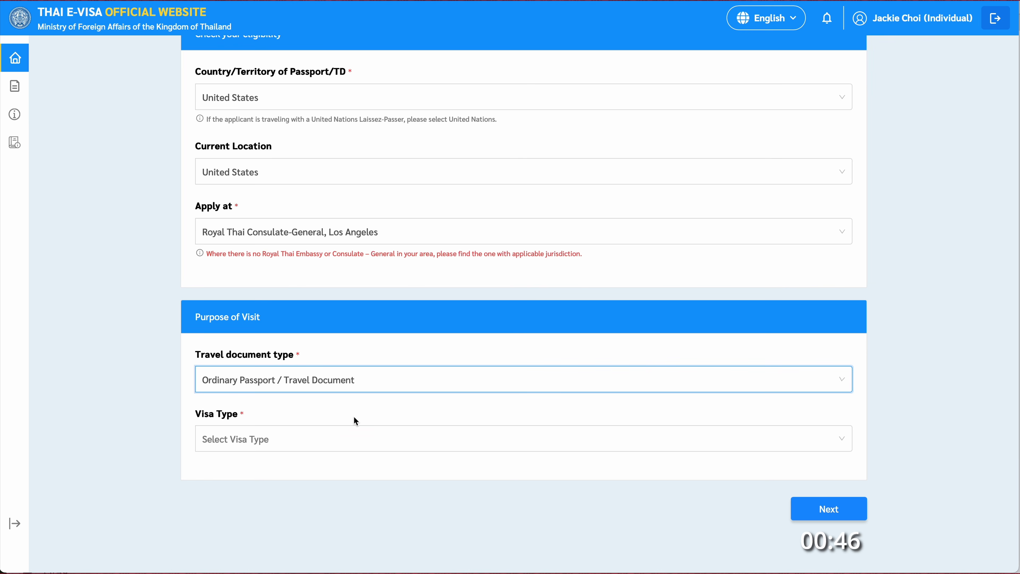
{"action": "left_click", "coordinate": [384, 446]}
{"action": "scroll", "coordinate": [383, 402], "scroll_direction": "down", "scroll_amount": 1}
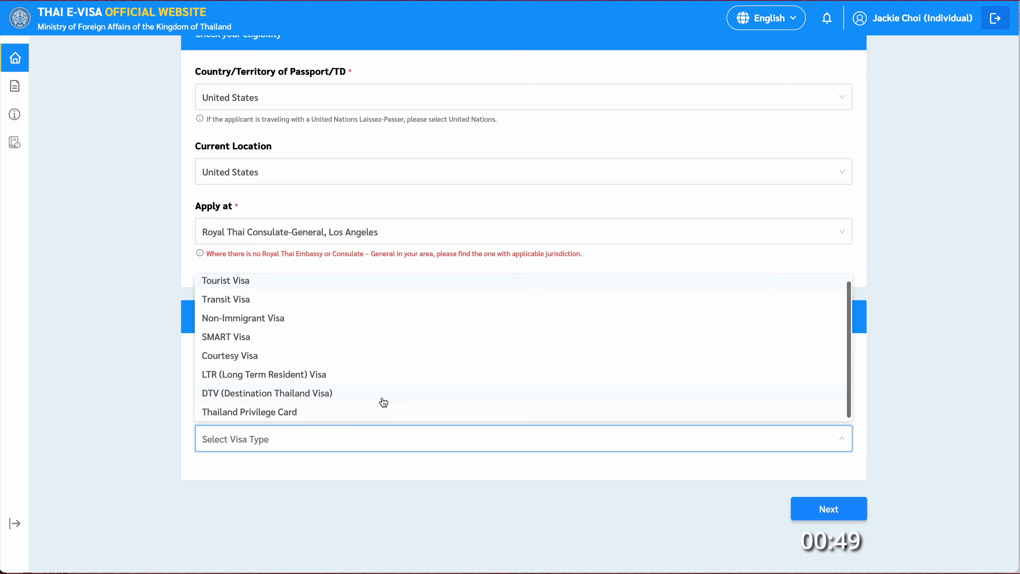
{"action": "scroll", "coordinate": [305, 303], "scroll_direction": "up", "scroll_amount": 1}
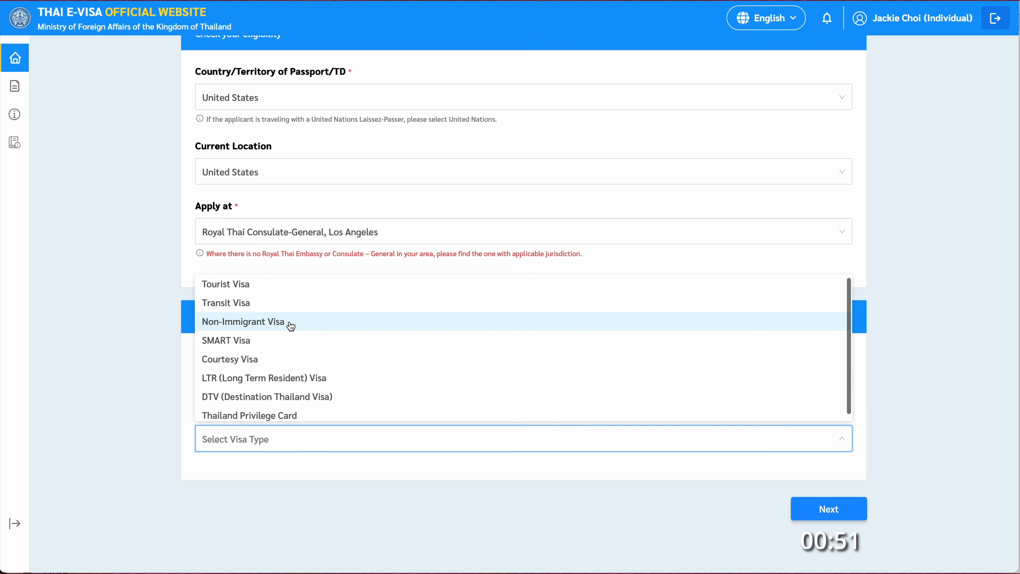
{"action": "left_click", "coordinate": [309, 326]}
- Set the purpose of visit to Retirement with Single entry
{"action": "scroll", "coordinate": [466, 438], "scroll_direction": "down", "scroll_amount": 4}
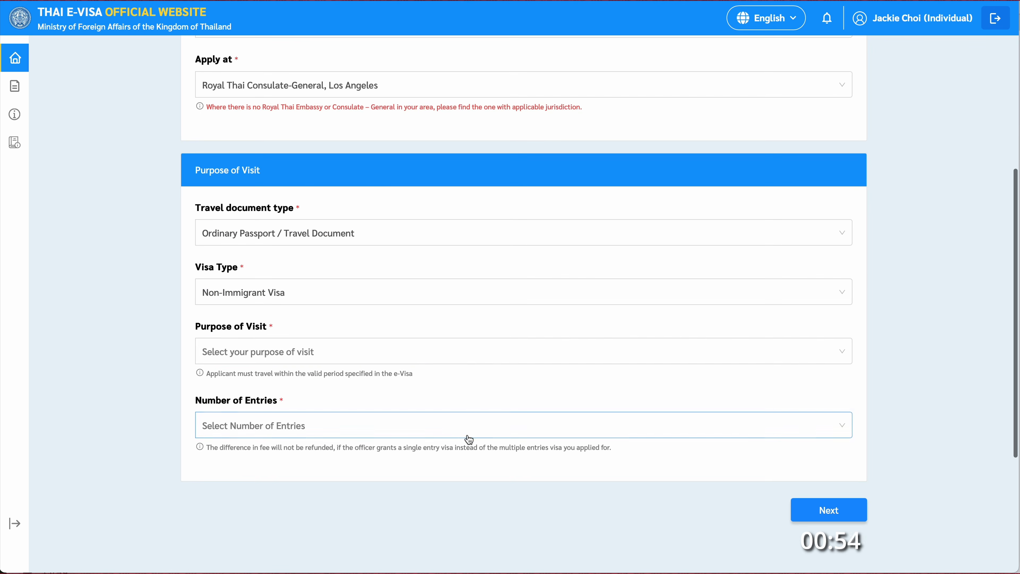
{"action": "left_click", "coordinate": [358, 354]}
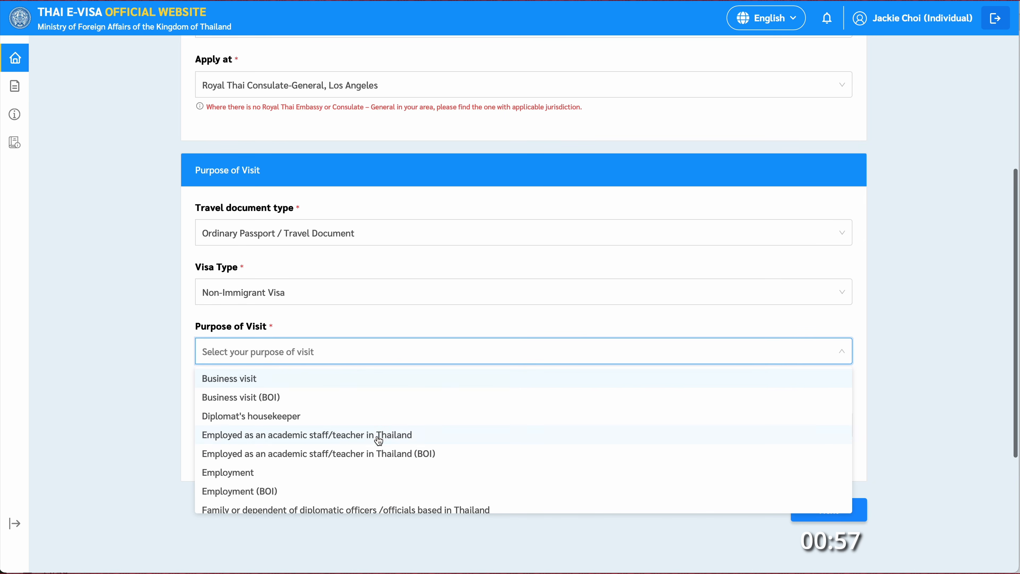
{"action": "scroll", "coordinate": [379, 440], "scroll_direction": "down", "scroll_amount": 2}
{"action": "scroll", "coordinate": [378, 440], "scroll_direction": "down", "scroll_amount": 5}
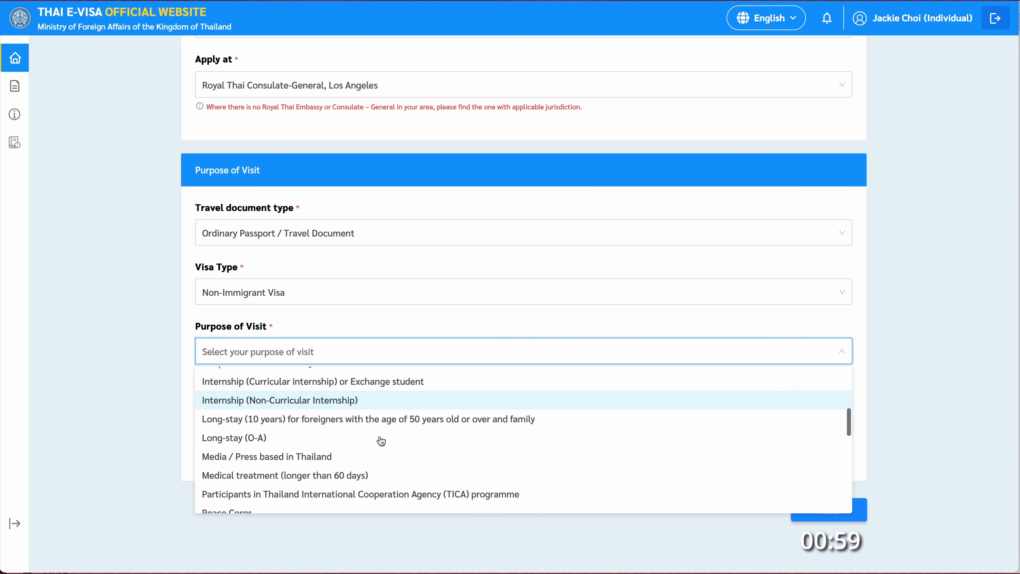
{"action": "scroll", "coordinate": [383, 441], "scroll_direction": "down", "scroll_amount": 2}
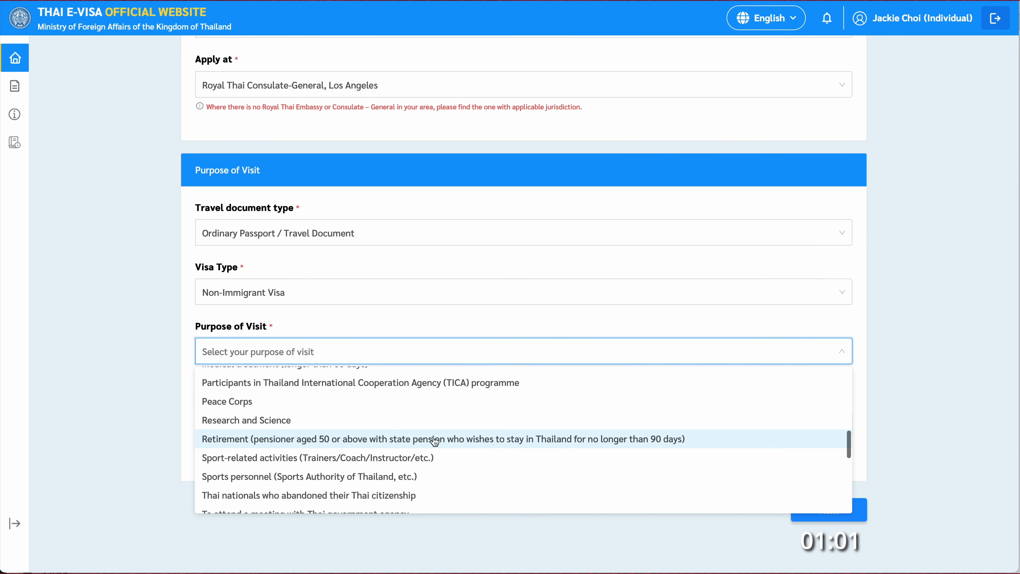
{"action": "left_click", "coordinate": [384, 444]}
{"action": "left_click", "coordinate": [373, 426]}
{"action": "left_click", "coordinate": [376, 427]}
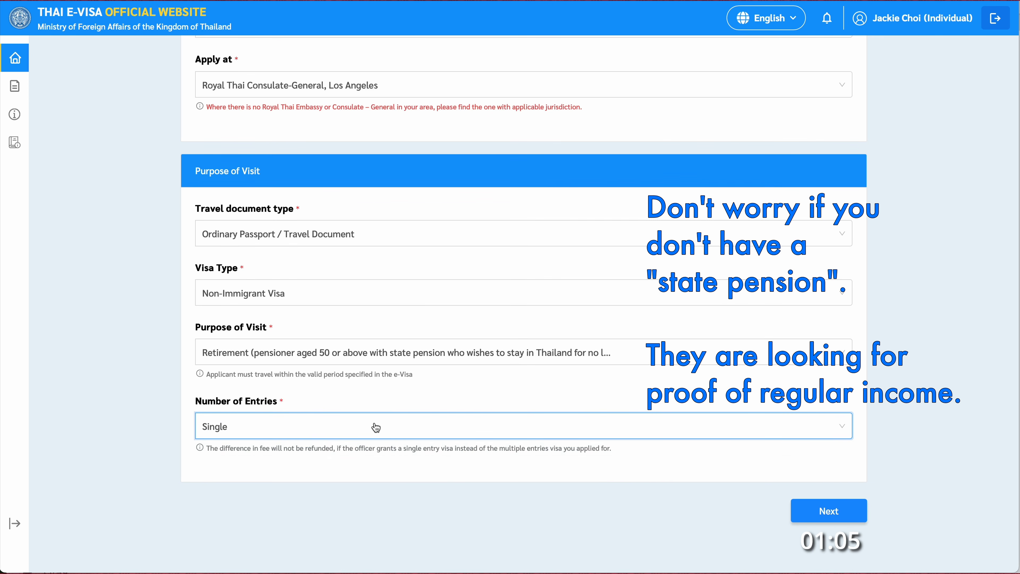
{"action": "left_click", "coordinate": [376, 427]}
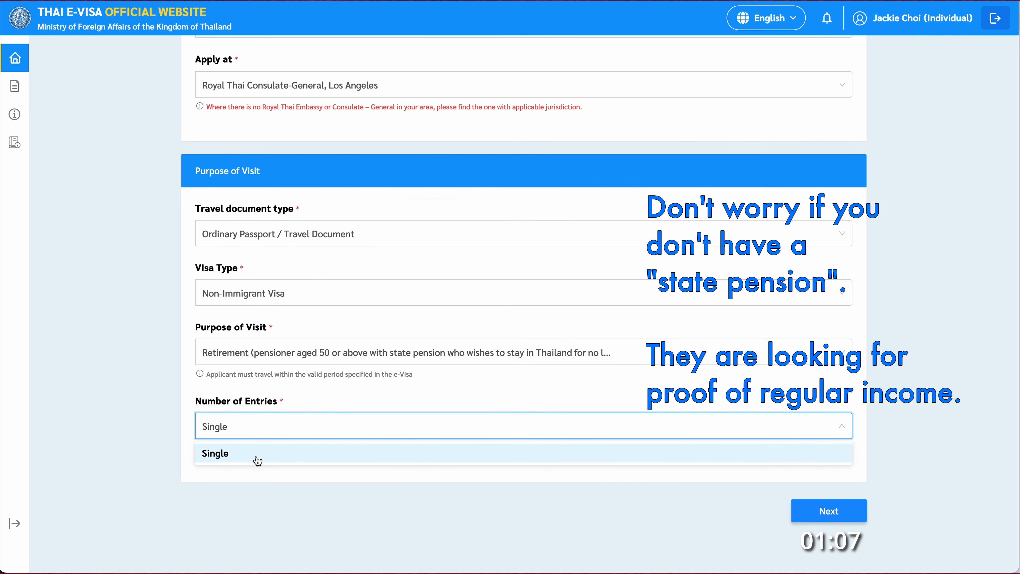
{"action": "left_click", "coordinate": [329, 431]}
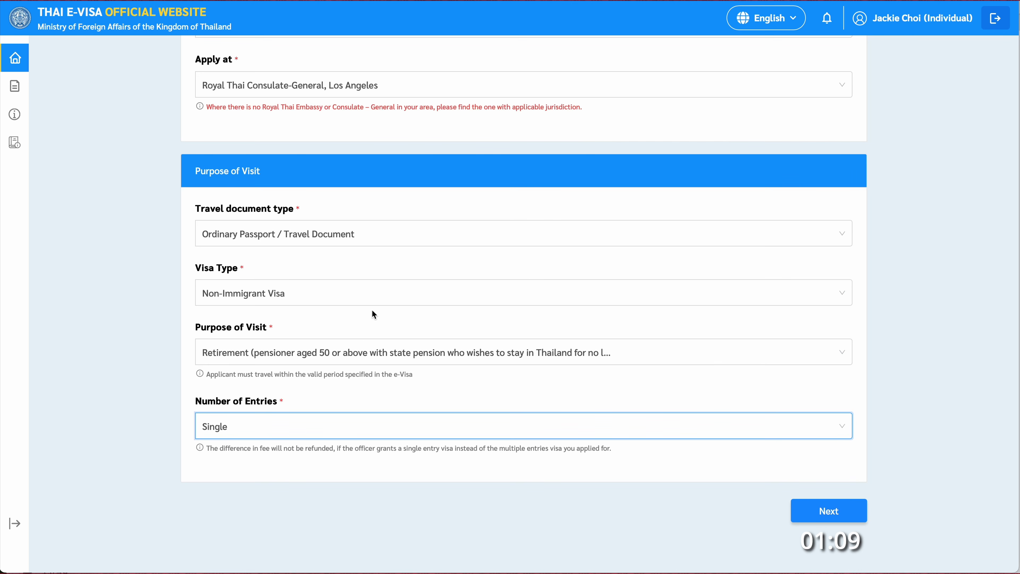
- Go to the next page and set Personal Information Title to Mr and Sex to Male
{"action": "left_click", "coordinate": [827, 516]}
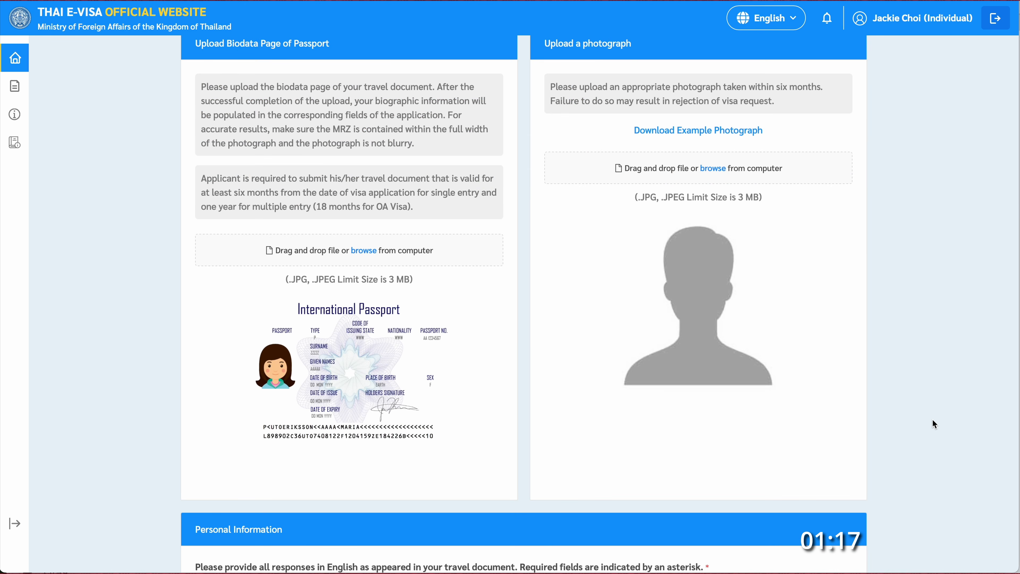
{"action": "scroll", "coordinate": [933, 418], "scroll_direction": "down", "scroll_amount": 2}
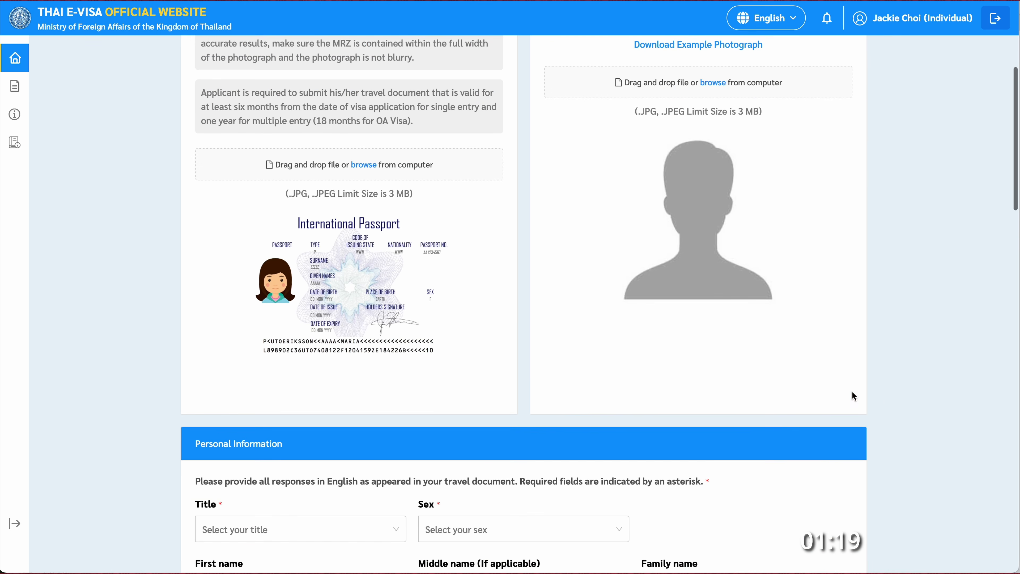
{"action": "scroll", "coordinate": [740, 398], "scroll_direction": "down", "scroll_amount": 6}
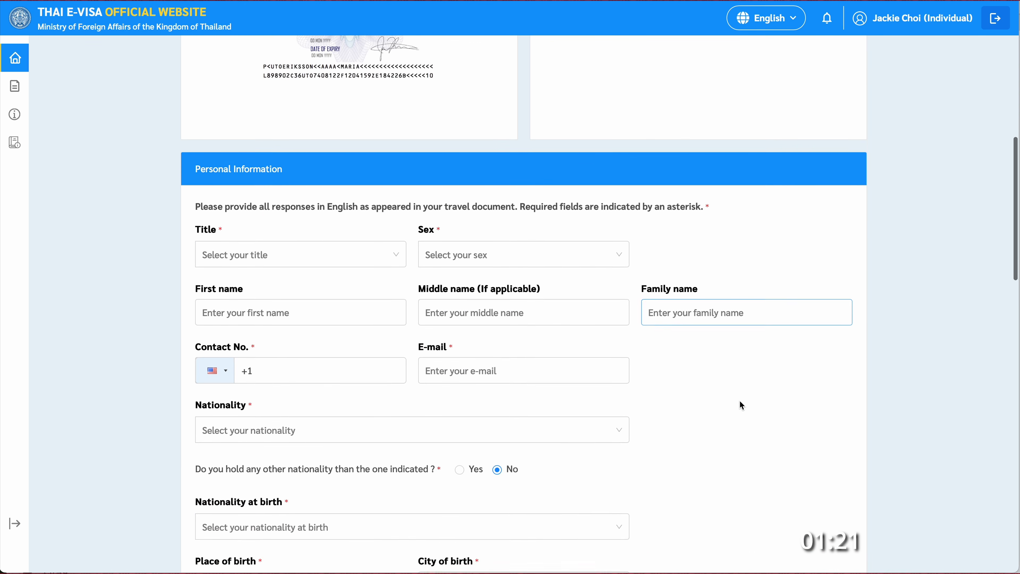
{"action": "scroll", "coordinate": [740, 399], "scroll_direction": "down", "scroll_amount": 3}
{"action": "left_click", "coordinate": [349, 121]}
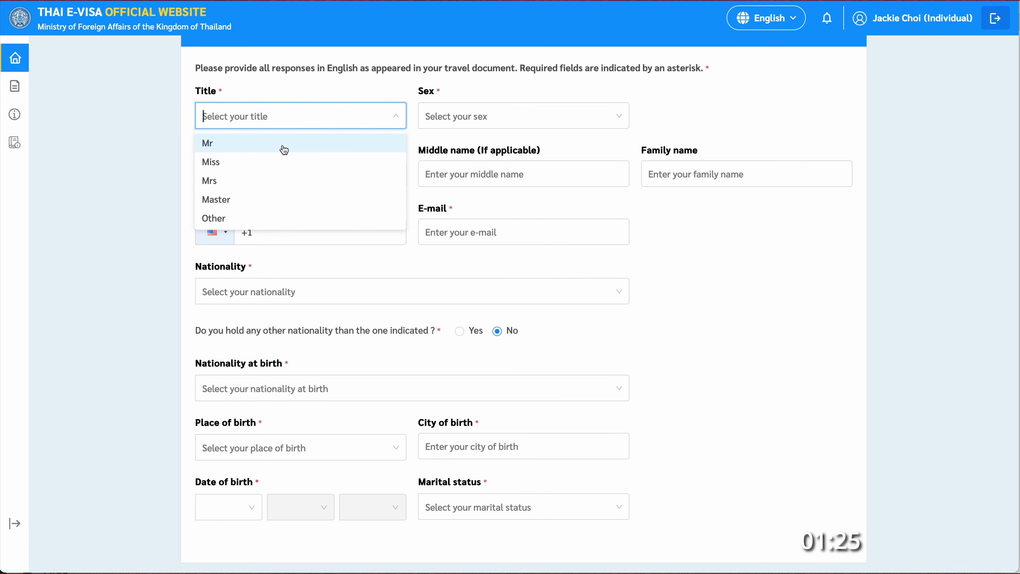
{"action": "left_click", "coordinate": [259, 147]}
{"action": "left_click", "coordinate": [460, 123]}
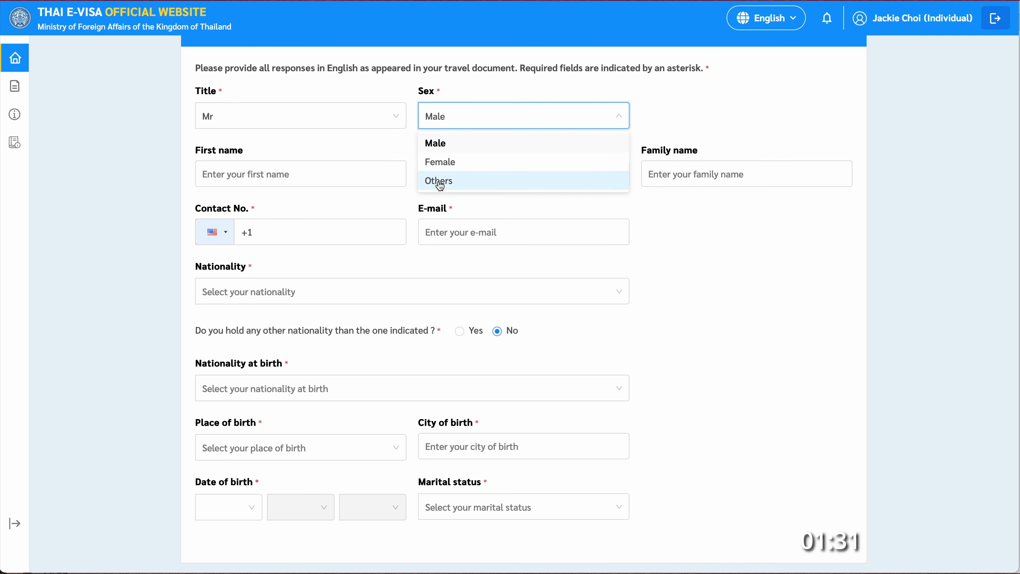
{"action": "left_click", "coordinate": [439, 142]}
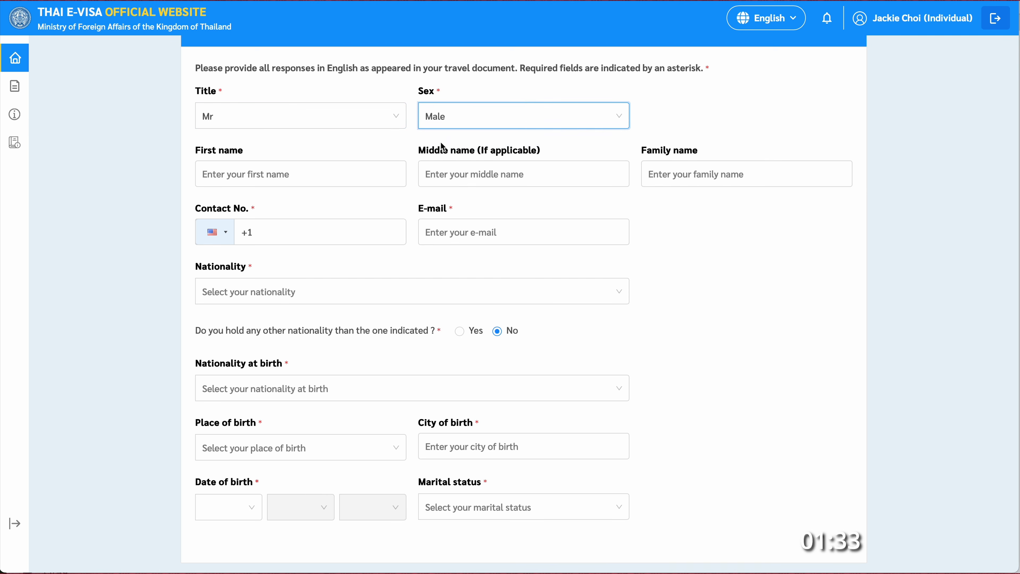
- Enter the applicant's first name, family name, contact number and e-mail address
{"action": "left_click", "coordinate": [289, 177]}
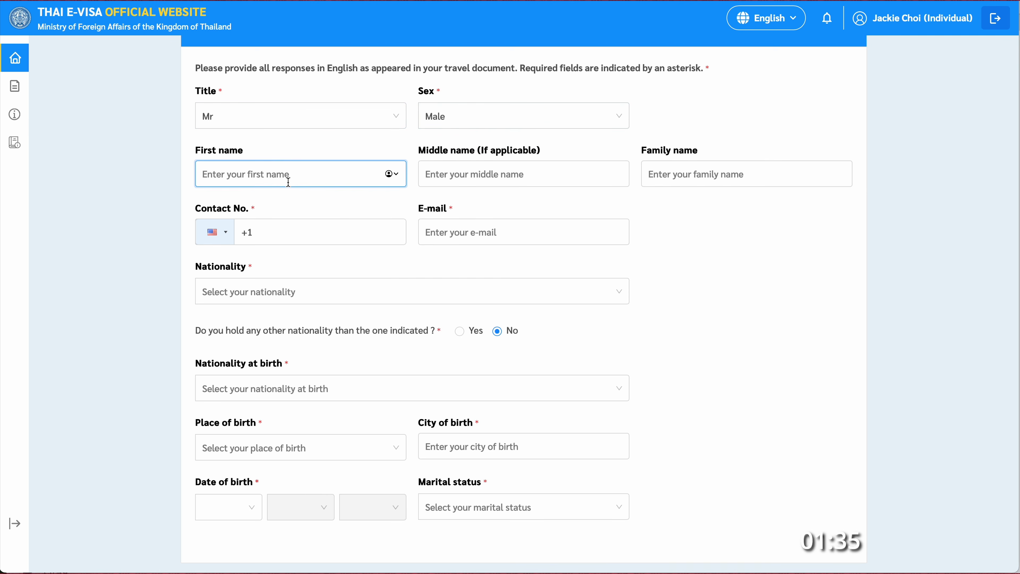
{"action": "key", "text": "Tab"}
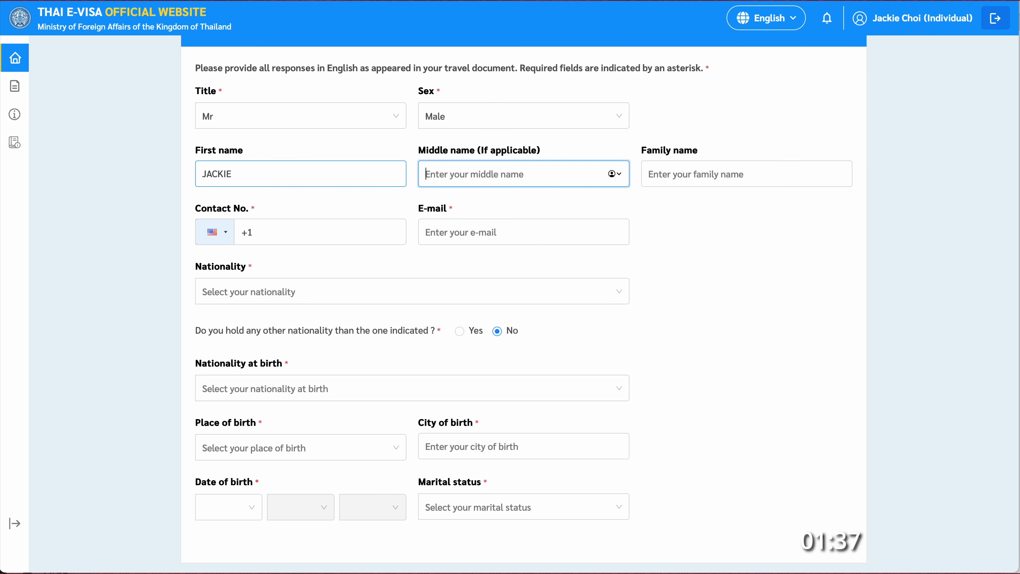
{"action": "key", "text": "Tab"}
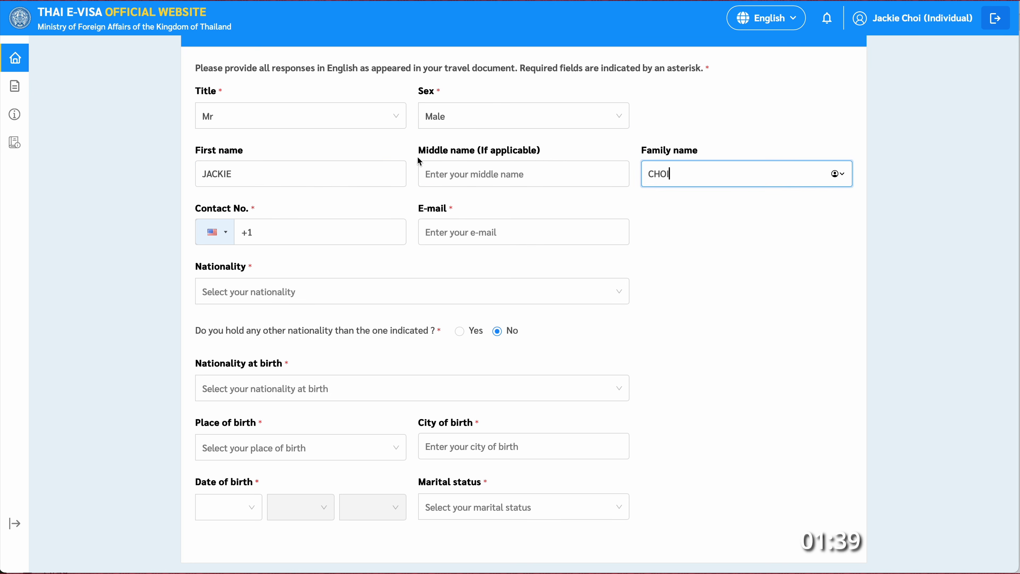
{"action": "left_click", "coordinate": [272, 235]}
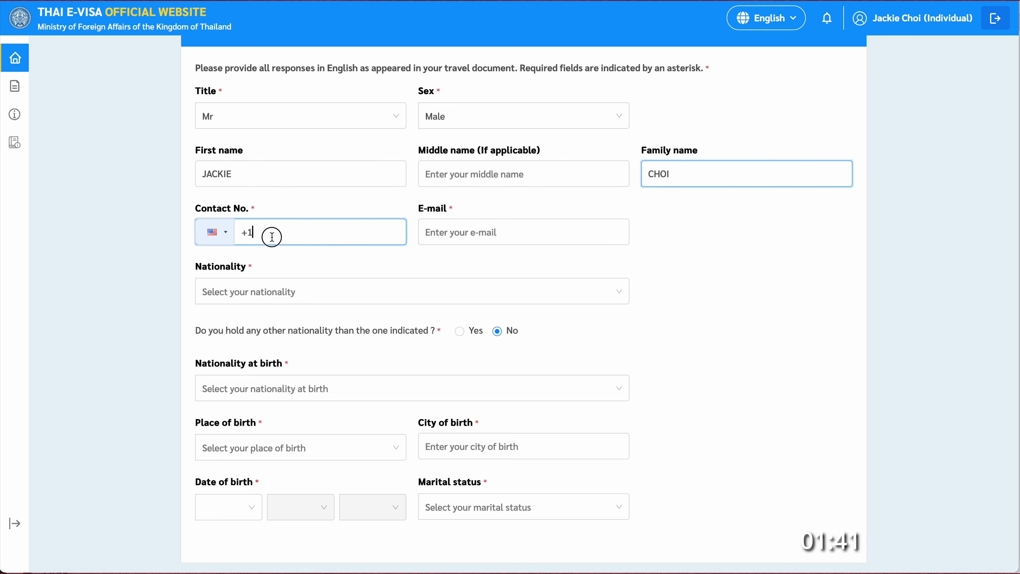
{"action": "type", "text": "55555512"}
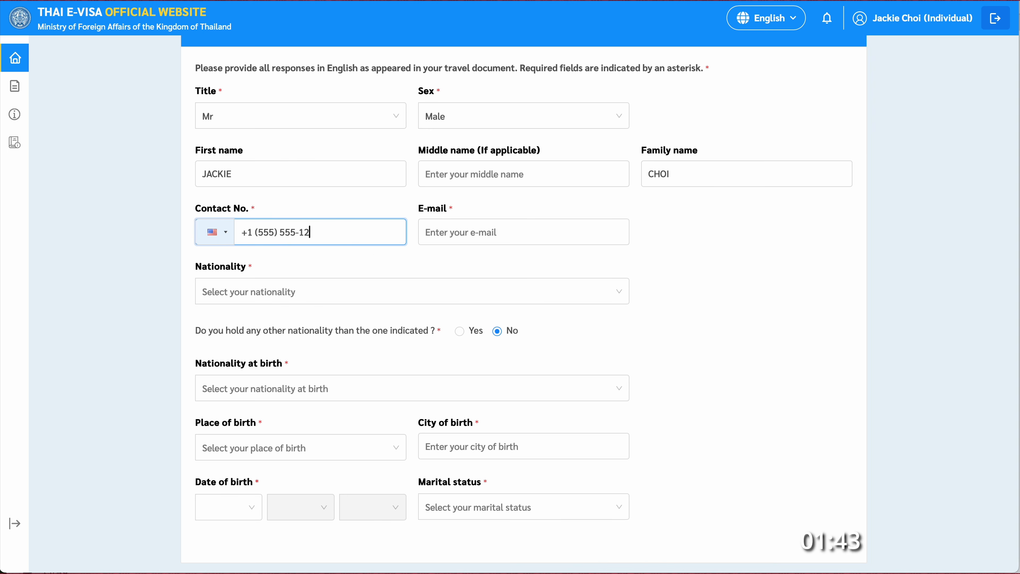
{"action": "left_click", "coordinate": [470, 239]}
{"action": "left_click", "coordinate": [473, 236]}
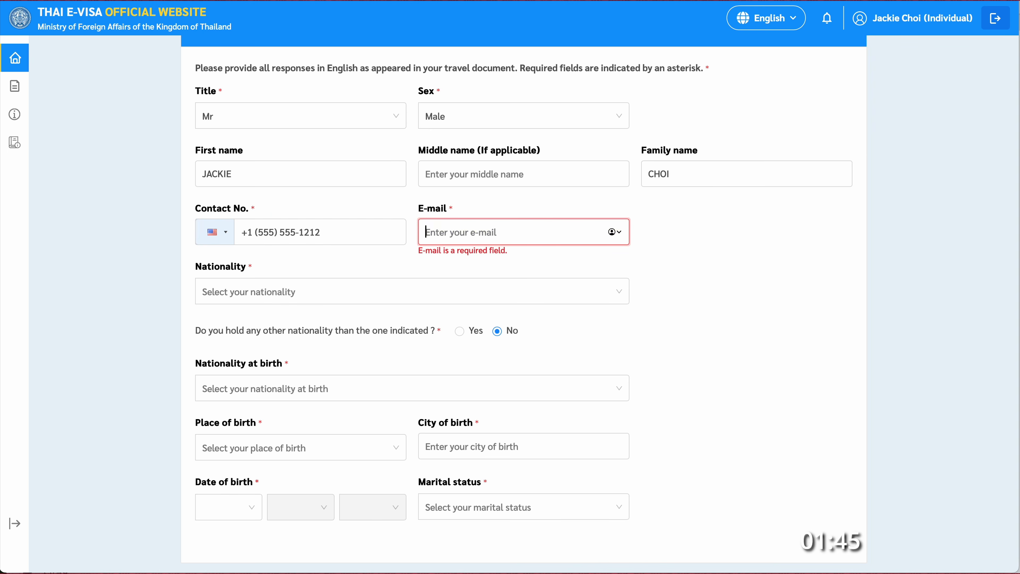
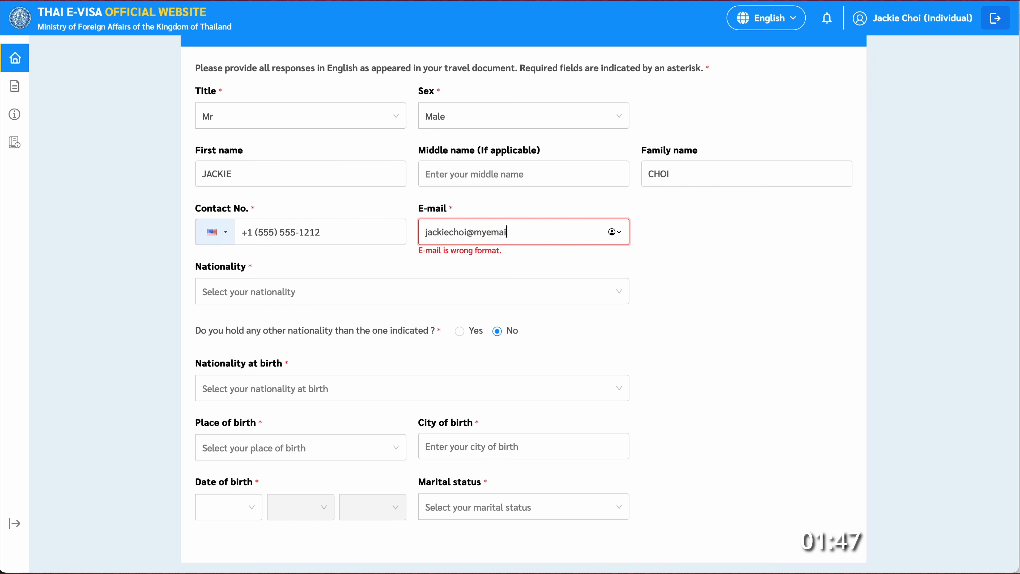
- Set nationality, nationality at birth and place of birth to United States
{"action": "left_click", "coordinate": [371, 292]}
{"action": "type", "text": "unit"}
{"action": "left_click", "coordinate": [249, 356]}
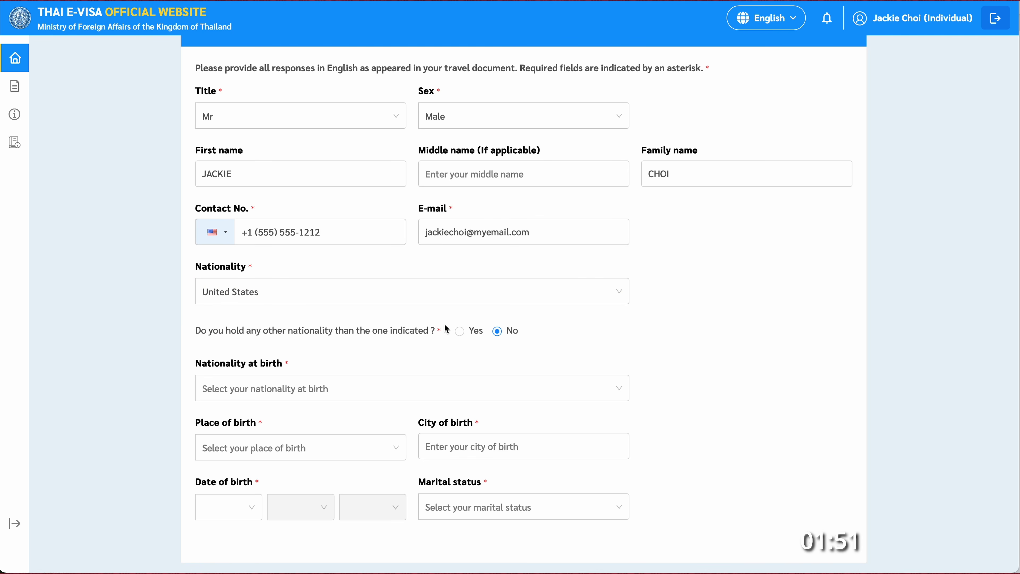
{"action": "scroll", "coordinate": [378, 358], "scroll_direction": "down", "scroll_amount": 2}
{"action": "left_click", "coordinate": [398, 324]}
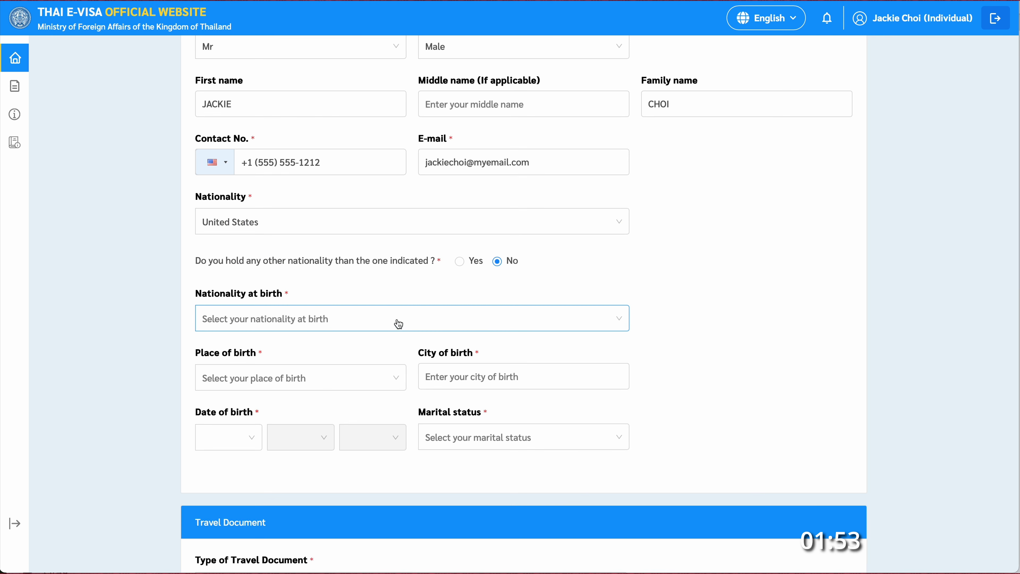
{"action": "type", "text": "United Stat"}
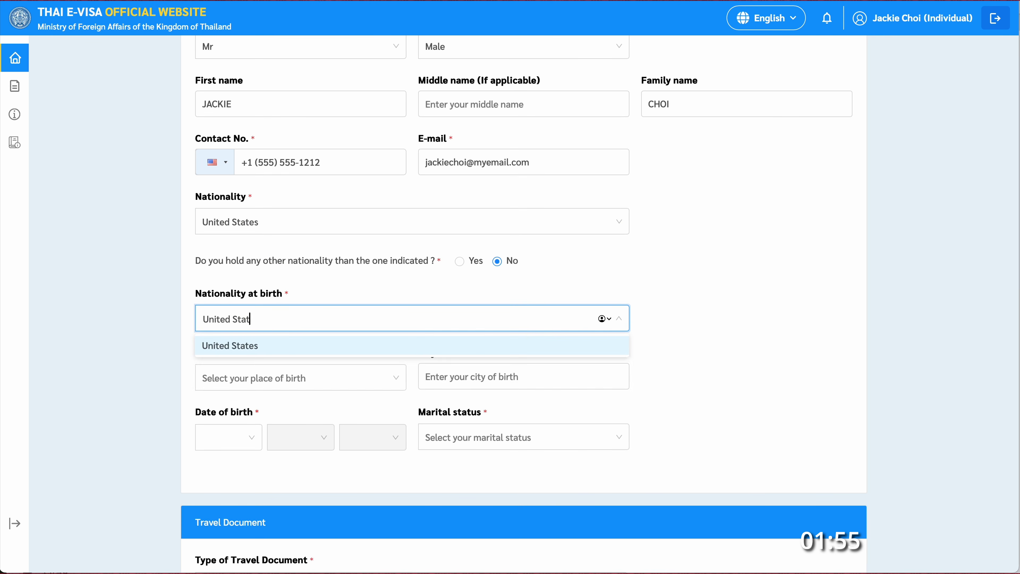
{"action": "left_click", "coordinate": [265, 350]}
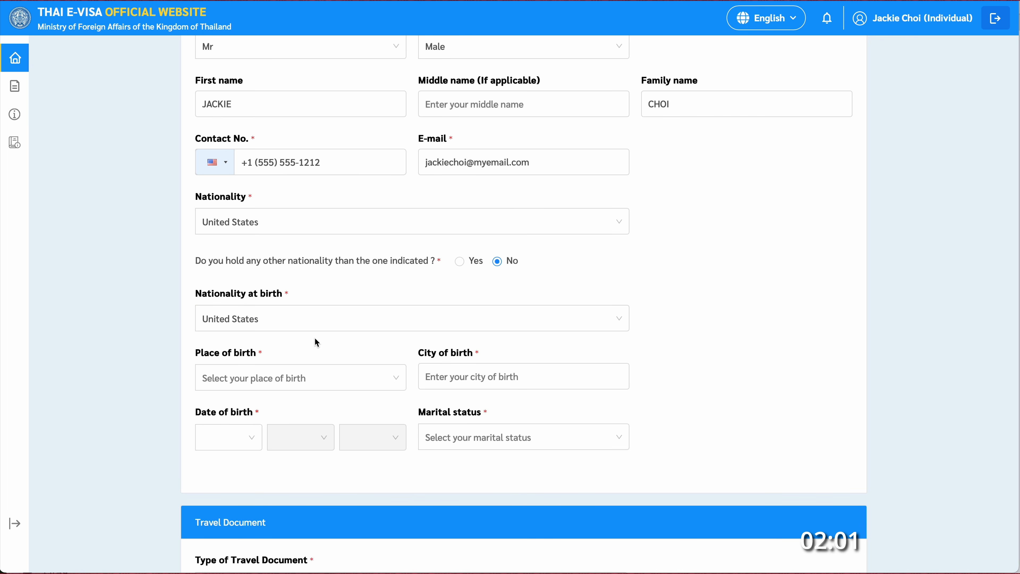
{"action": "left_click", "coordinate": [297, 379]}
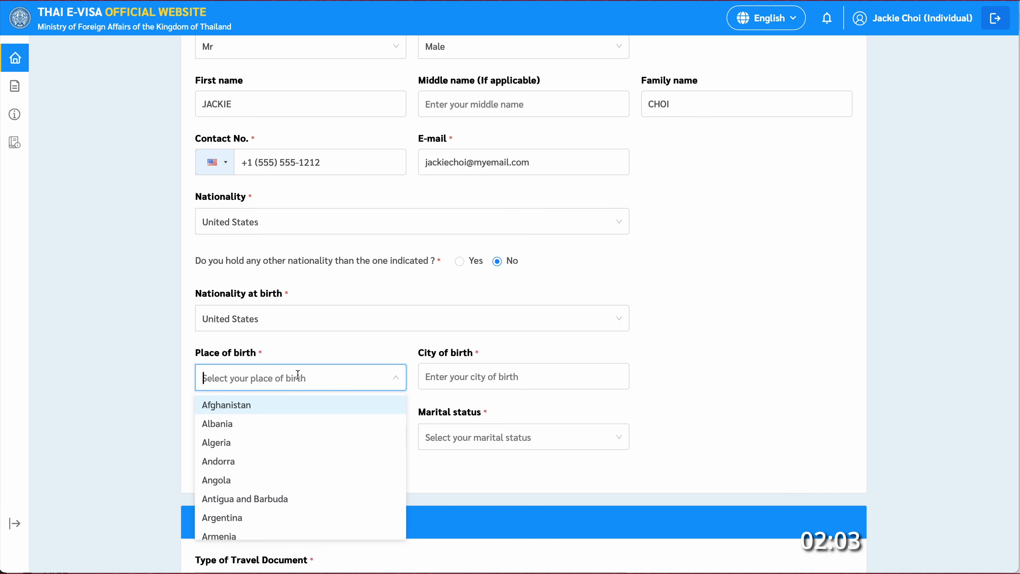
{"action": "type", "text": "unit"}
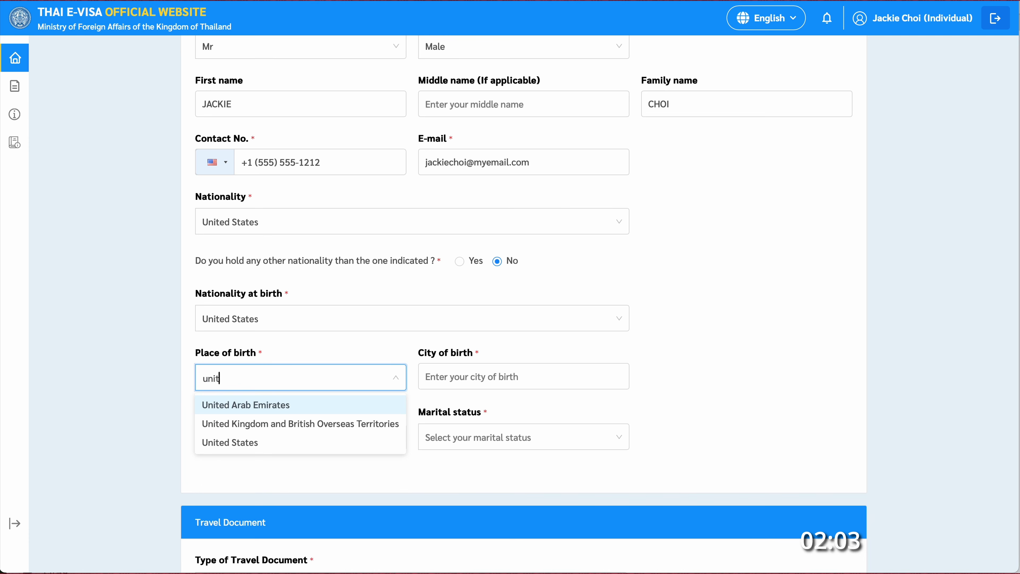
{"action": "left_click", "coordinate": [246, 442]}
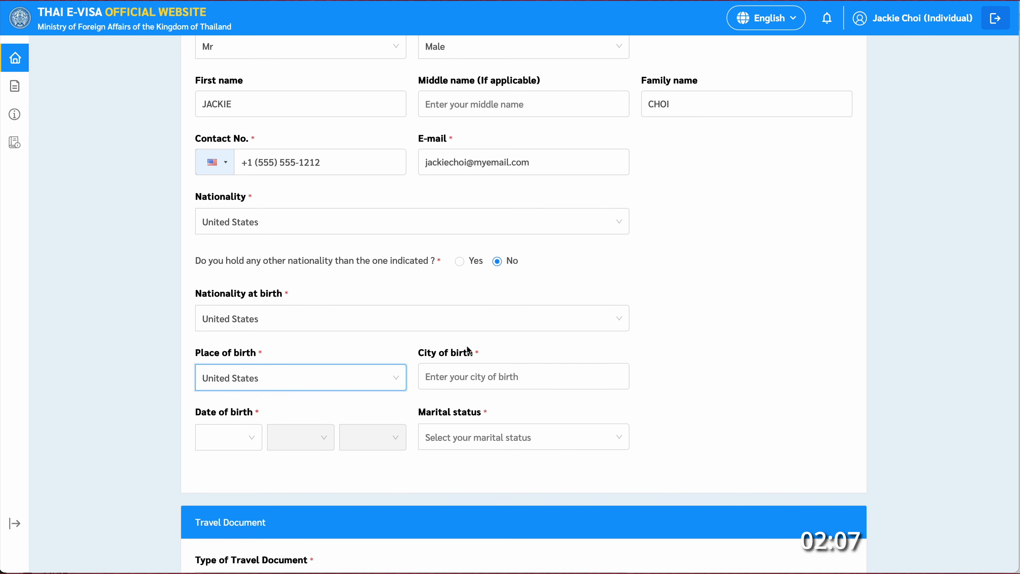
{"action": "left_click", "coordinate": [471, 378]}
{"action": "type", "text": "Ketchikan"}
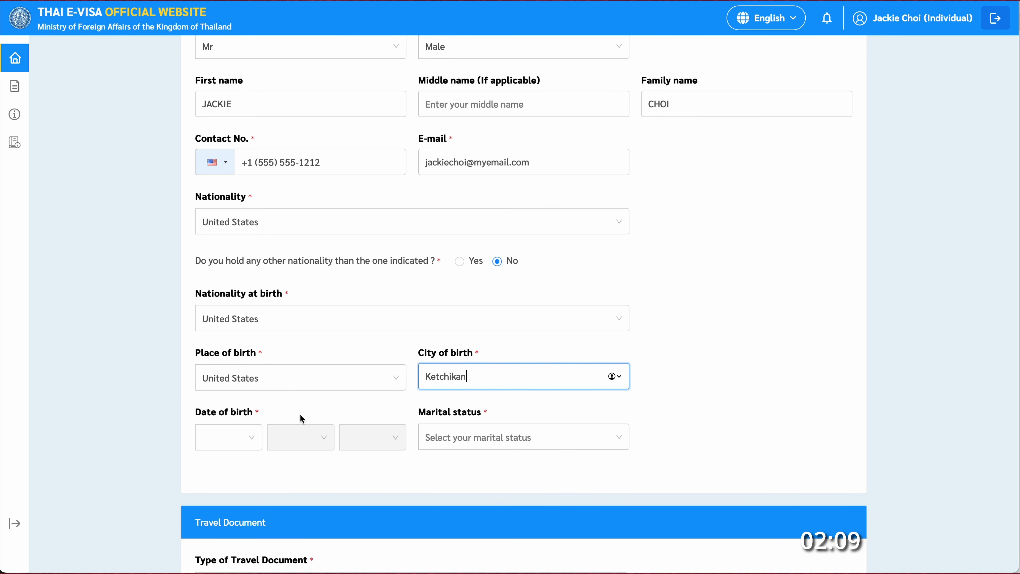
{"action": "left_click", "coordinate": [239, 438]}
{"action": "scroll", "coordinate": [237, 394], "scroll_direction": "down", "scroll_amount": 10}
{"action": "left_click", "coordinate": [237, 336]}
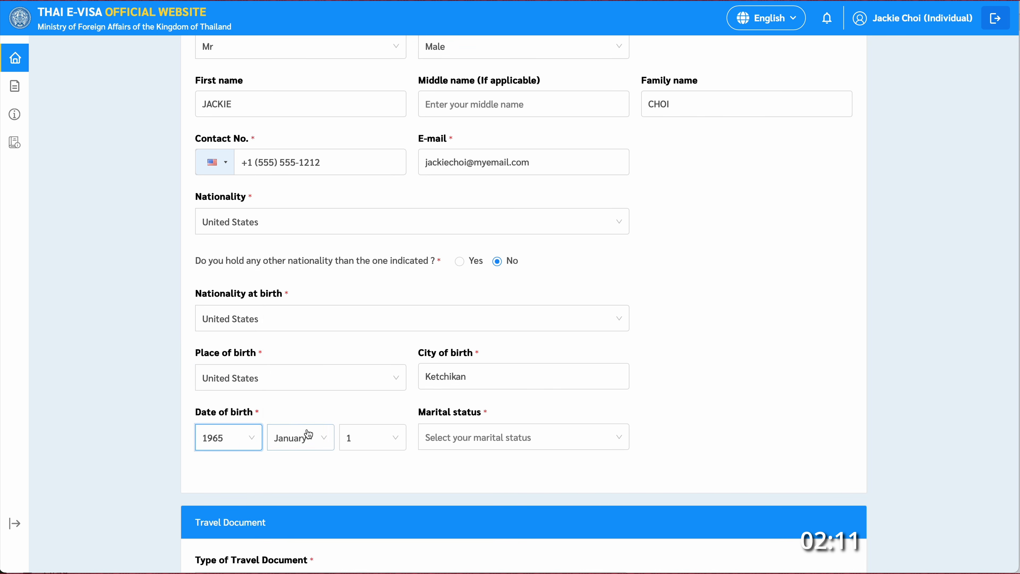
{"action": "left_click", "coordinate": [308, 434]}
{"action": "left_click", "coordinate": [305, 354]}
{"action": "left_click", "coordinate": [369, 437]}
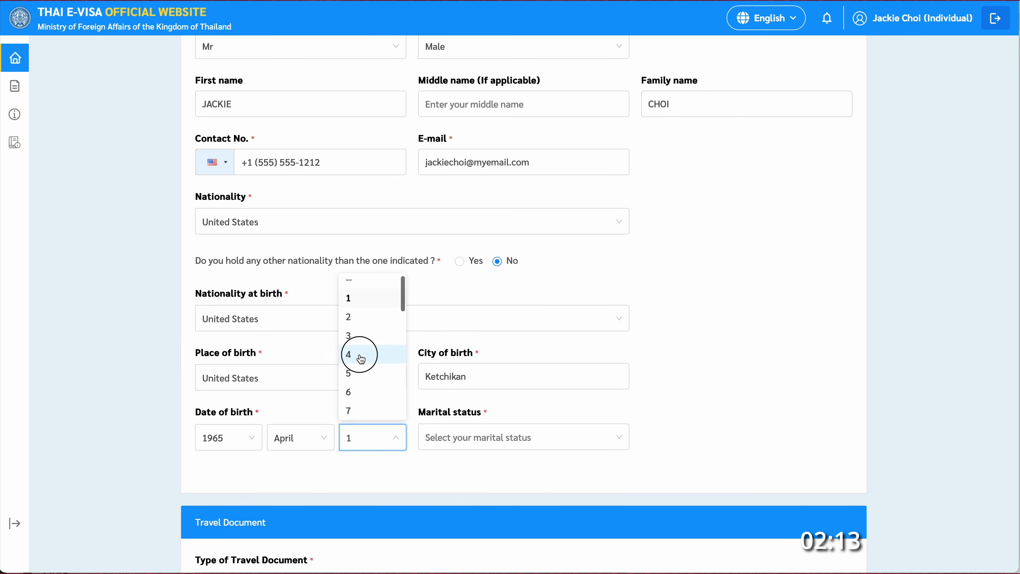
{"action": "left_click", "coordinate": [361, 355]}
{"action": "left_click", "coordinate": [478, 437]}
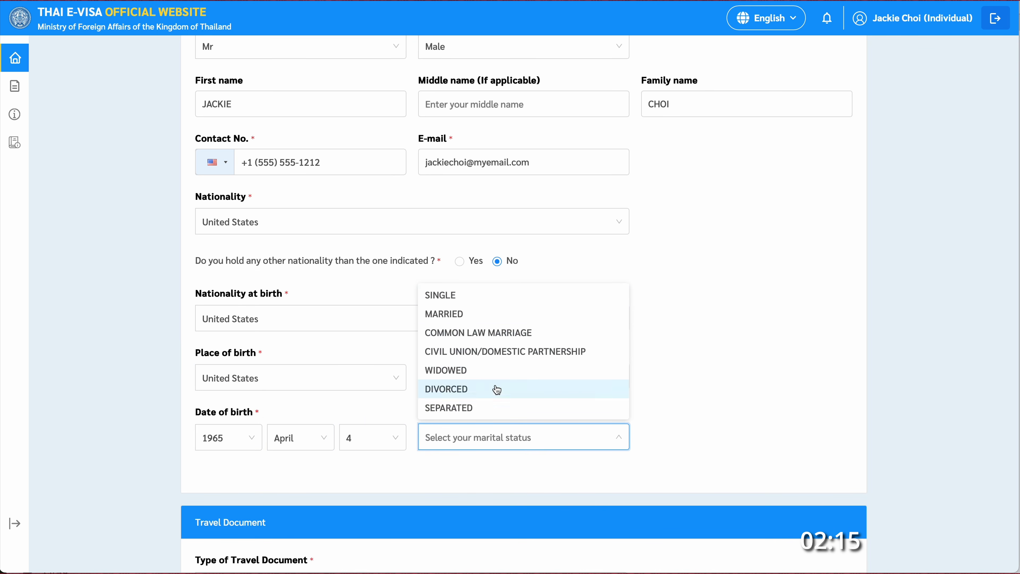
- Set marital status to Single and enter the passport number, issued by DEPARTMENT OF STATE
{"action": "left_click", "coordinate": [442, 296]}
{"action": "scroll", "coordinate": [684, 380], "scroll_direction": "down", "scroll_amount": 7}
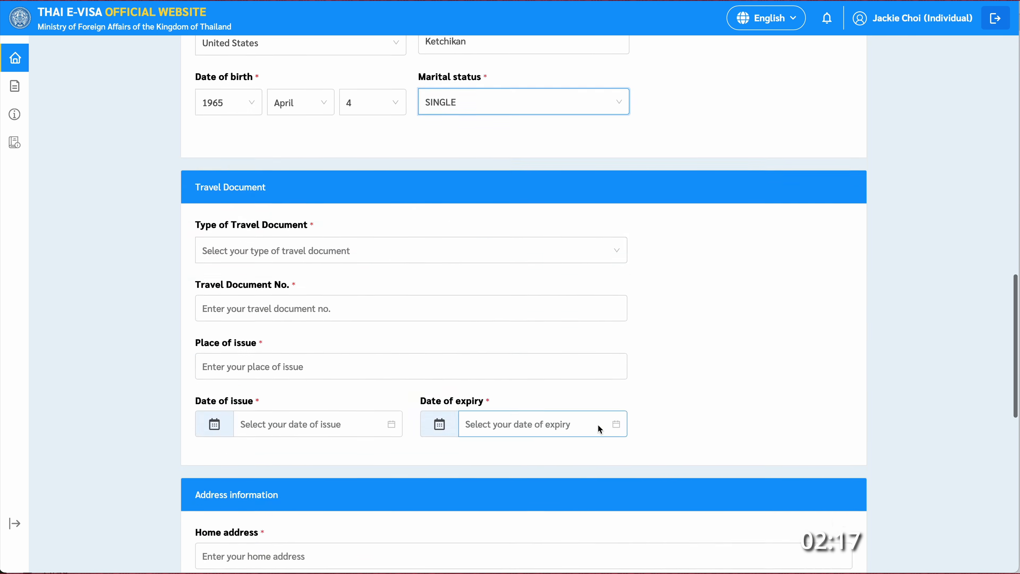
{"action": "left_click", "coordinate": [405, 251]}
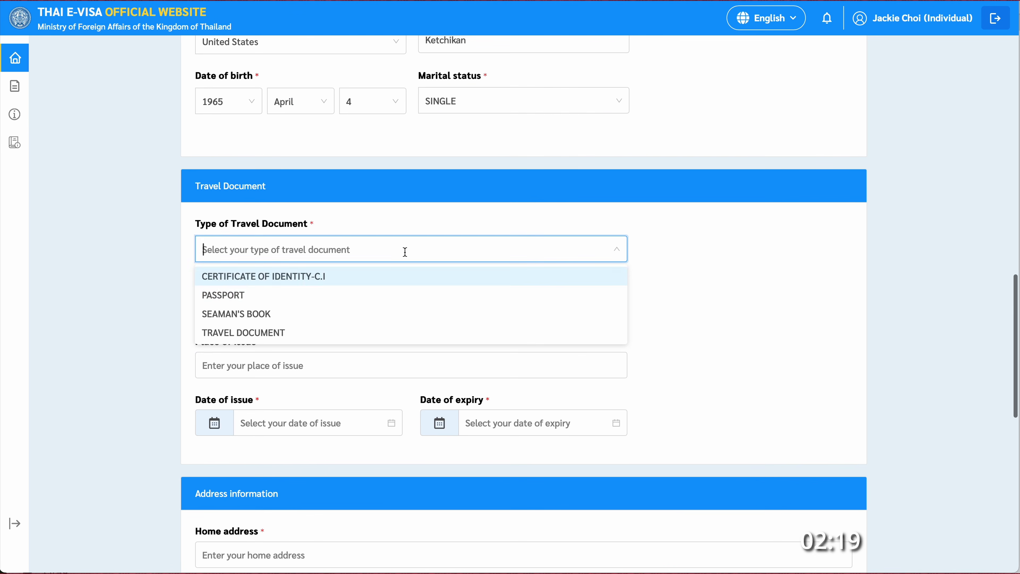
{"action": "left_click", "coordinate": [248, 298]}
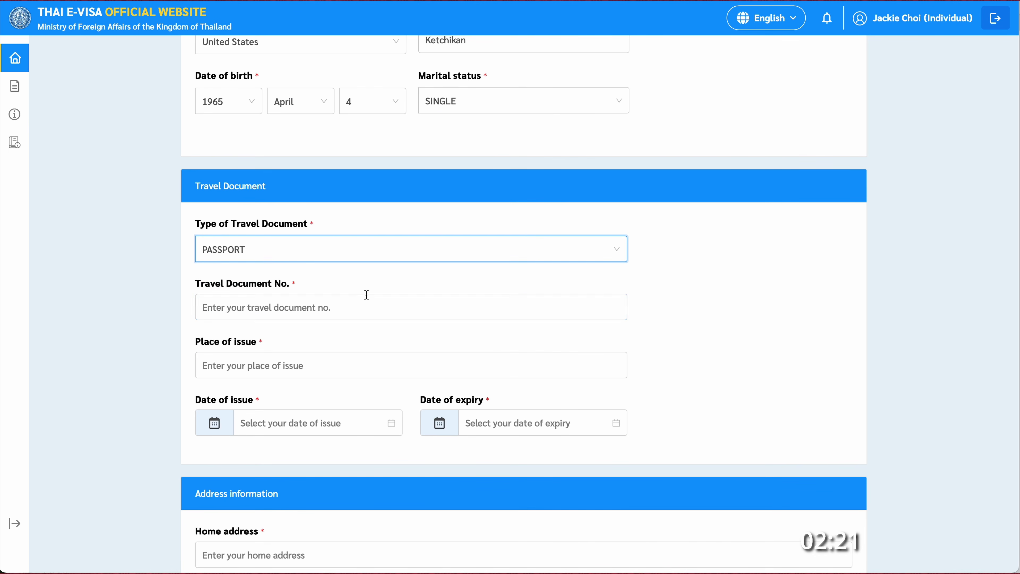
{"action": "left_click", "coordinate": [354, 310]}
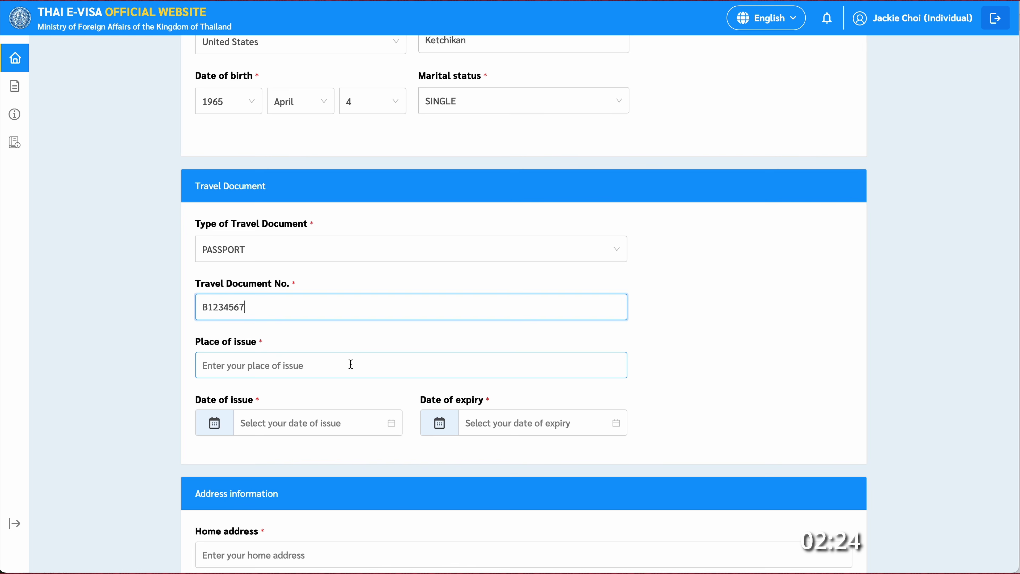
{"action": "left_click", "coordinate": [350, 364]}
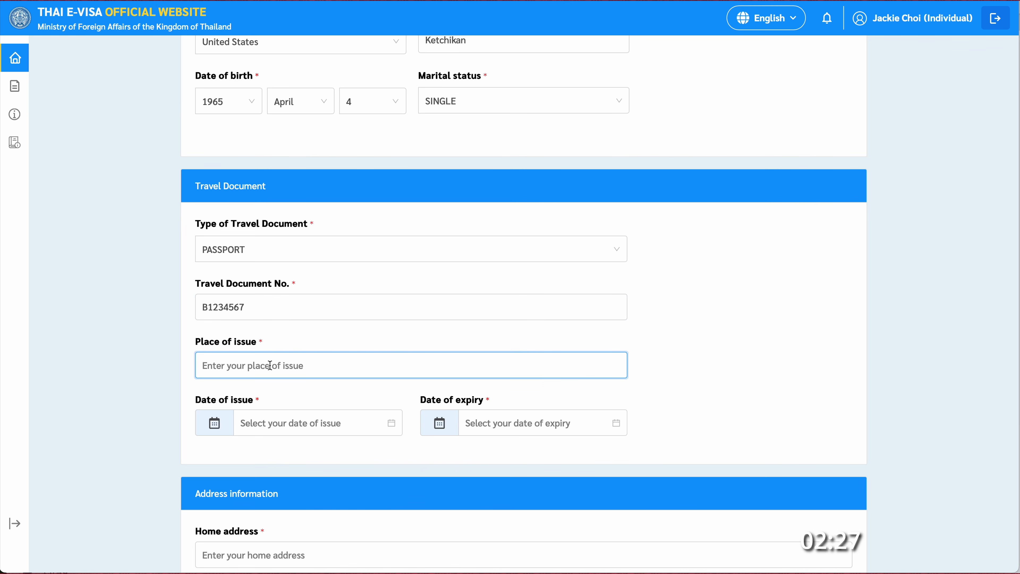
{"action": "type", "text": "DEPARTMENT OF STATE"}
{"action": "scroll", "coordinate": [286, 387], "scroll_direction": "down", "scroll_amount": 1}
- Set the passport issue date to 15 Jul 2020 and expiry to 14 Jul 2030
{"action": "left_click", "coordinate": [299, 387]}
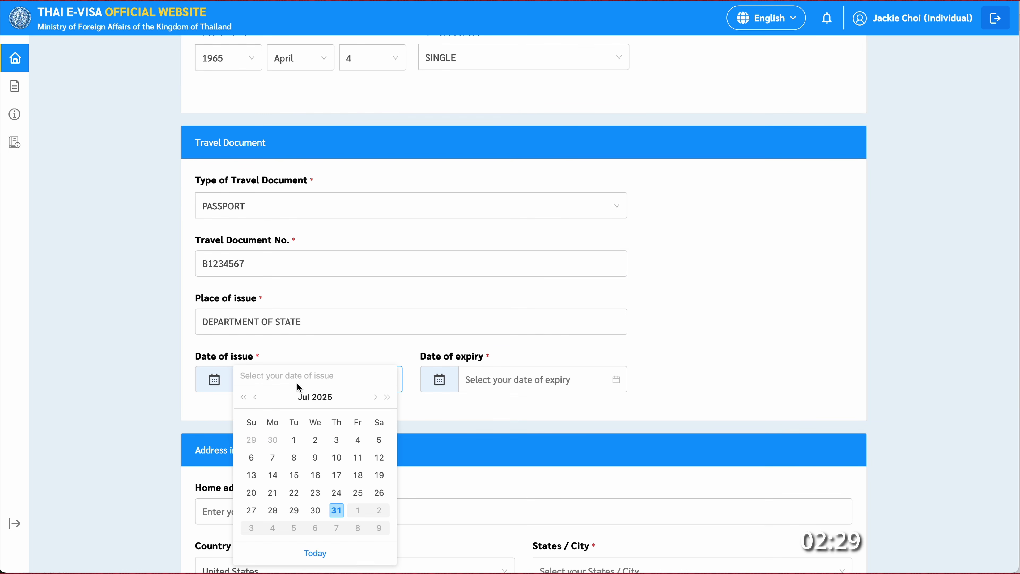
{"action": "left_click", "coordinate": [324, 397]}
{"action": "left_click", "coordinate": [315, 433]}
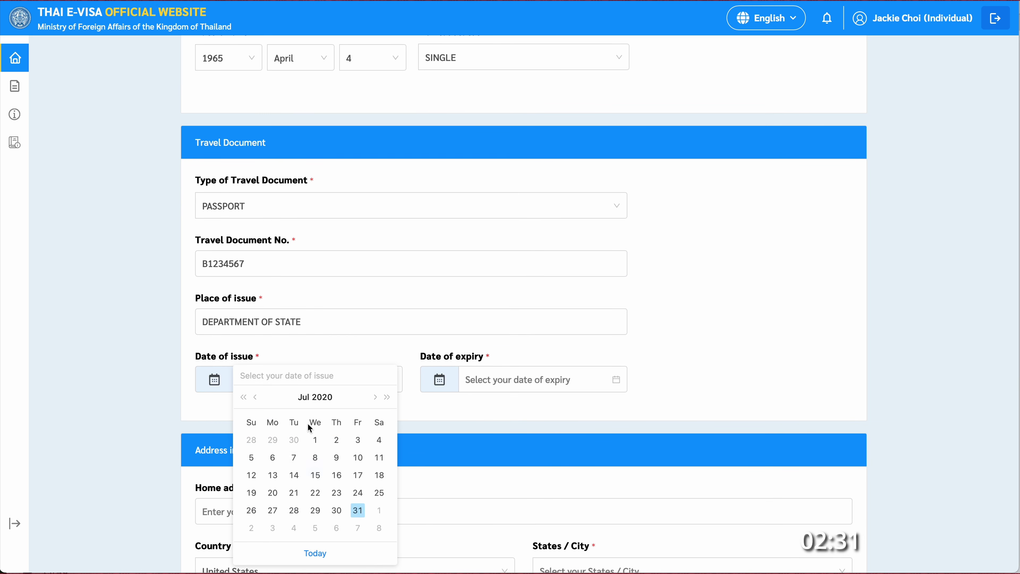
{"action": "left_click", "coordinate": [315, 475]}
{"action": "left_click", "coordinate": [537, 384]}
{"action": "left_click", "coordinate": [540, 348]}
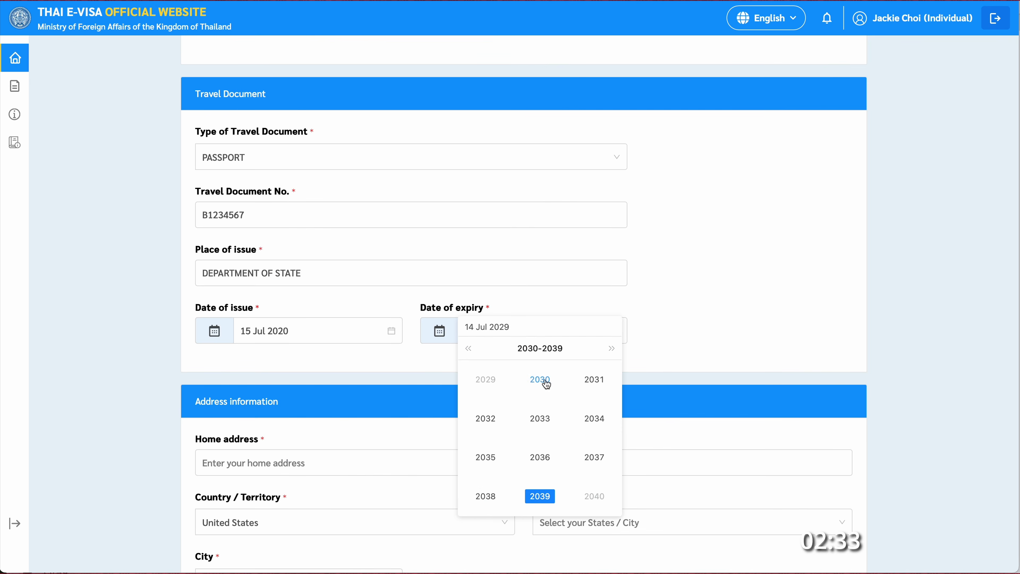
{"action": "left_click", "coordinate": [543, 378]}
{"action": "left_click", "coordinate": [476, 426]}
{"action": "scroll", "coordinate": [478, 353], "scroll_direction": "down", "scroll_amount": 3}
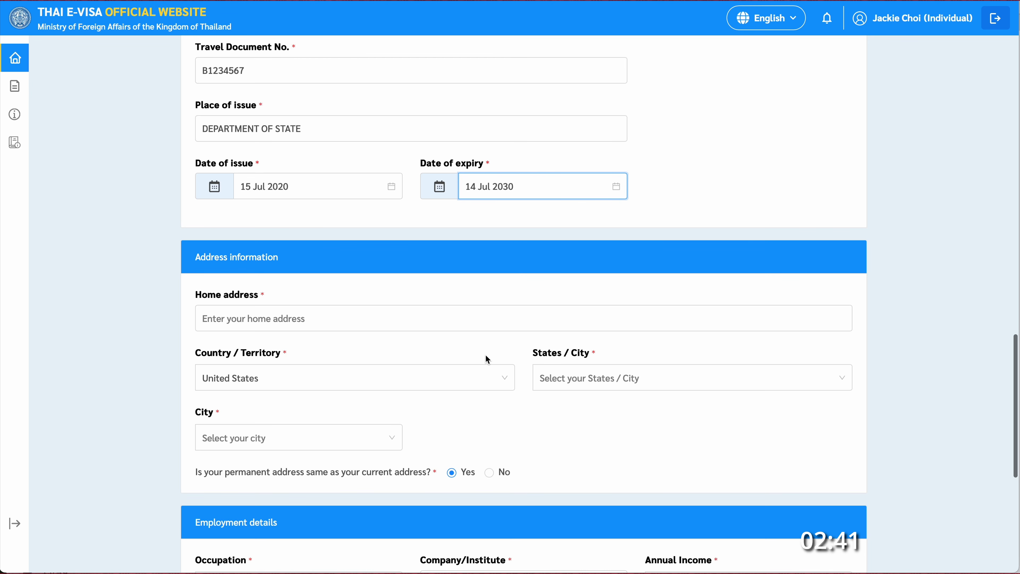
- Enter the home street address with state California and city Los Angeles
{"action": "key", "text": "Tab"}
{"action": "type", "text": "123 First Street"}
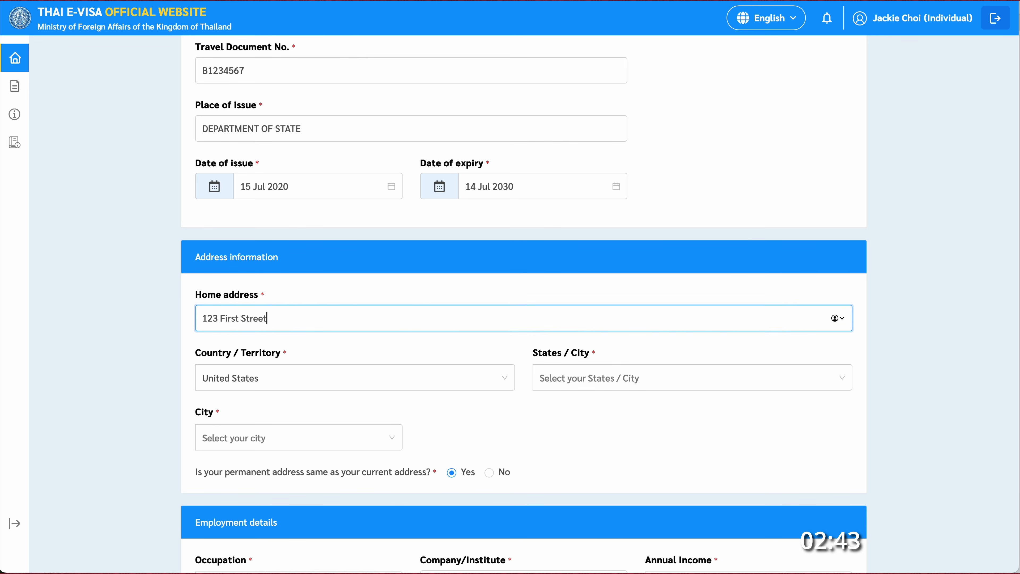
{"action": "left_click", "coordinate": [628, 377]}
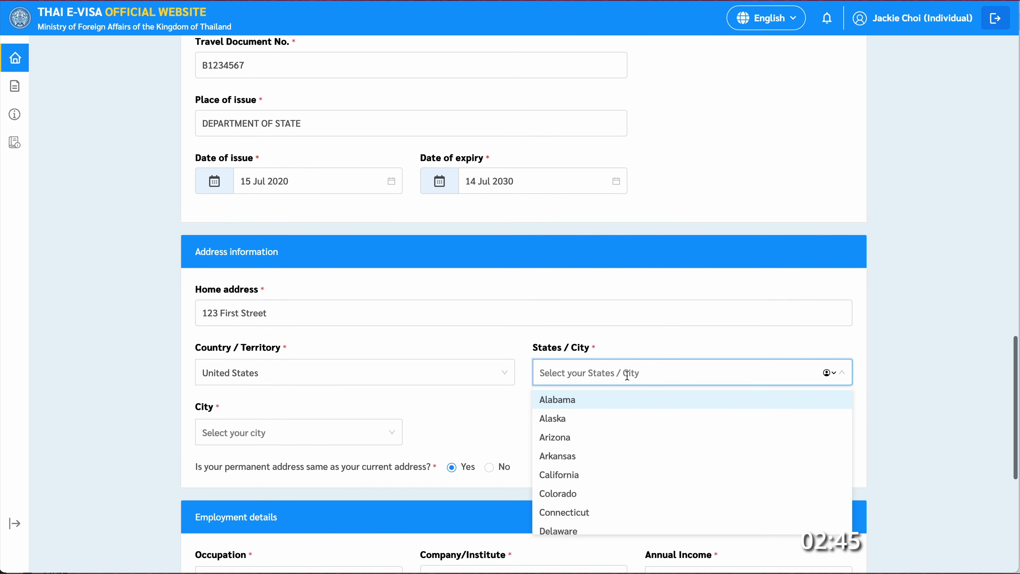
{"action": "type", "text": "cali"}
{"action": "left_click", "coordinate": [585, 399]}
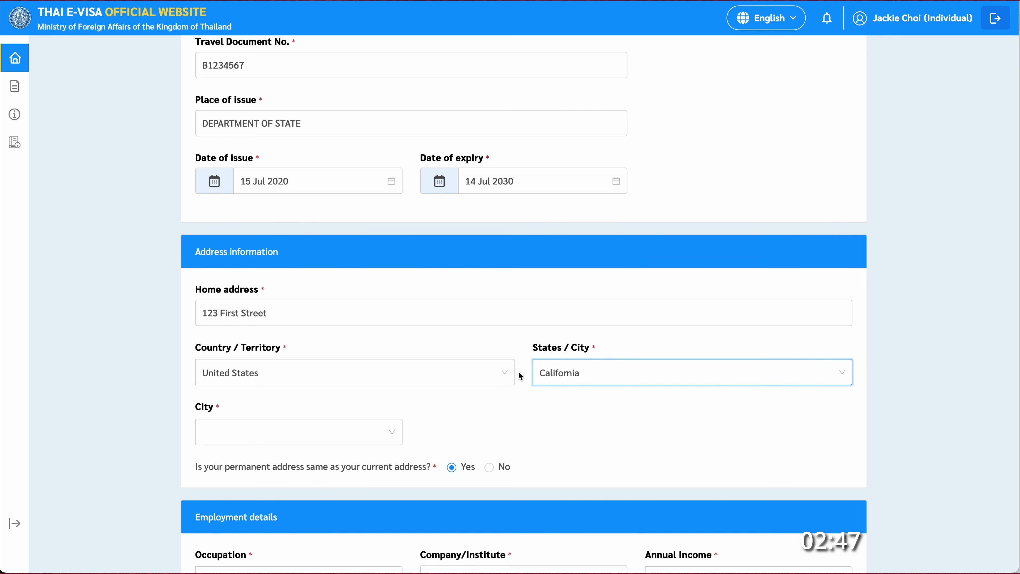
{"action": "left_click", "coordinate": [340, 436]}
{"action": "type", "text": "los"}
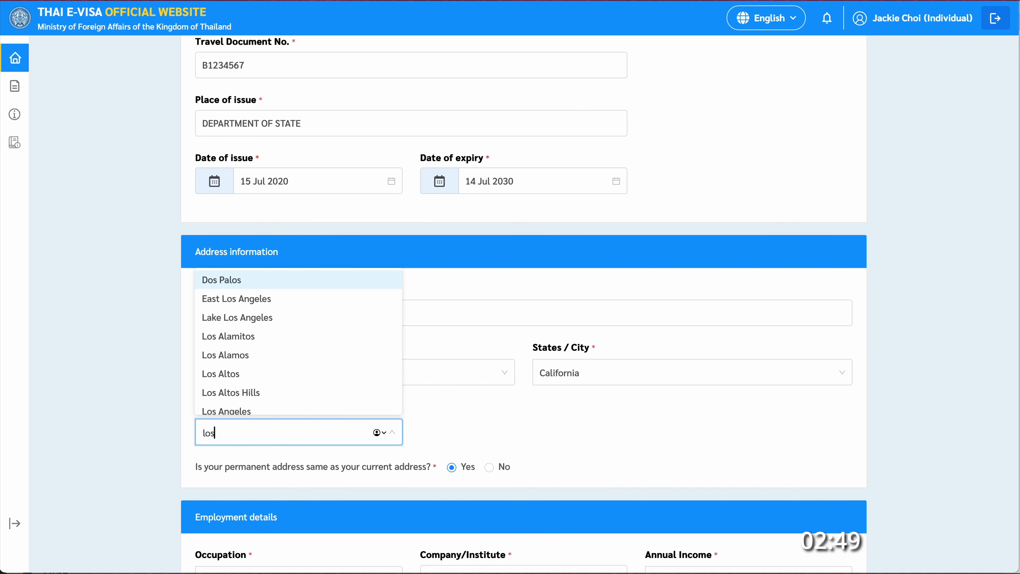
{"action": "left_click", "coordinate": [242, 411]}
{"action": "scroll", "coordinate": [471, 414], "scroll_direction": "down", "scroll_amount": 1}
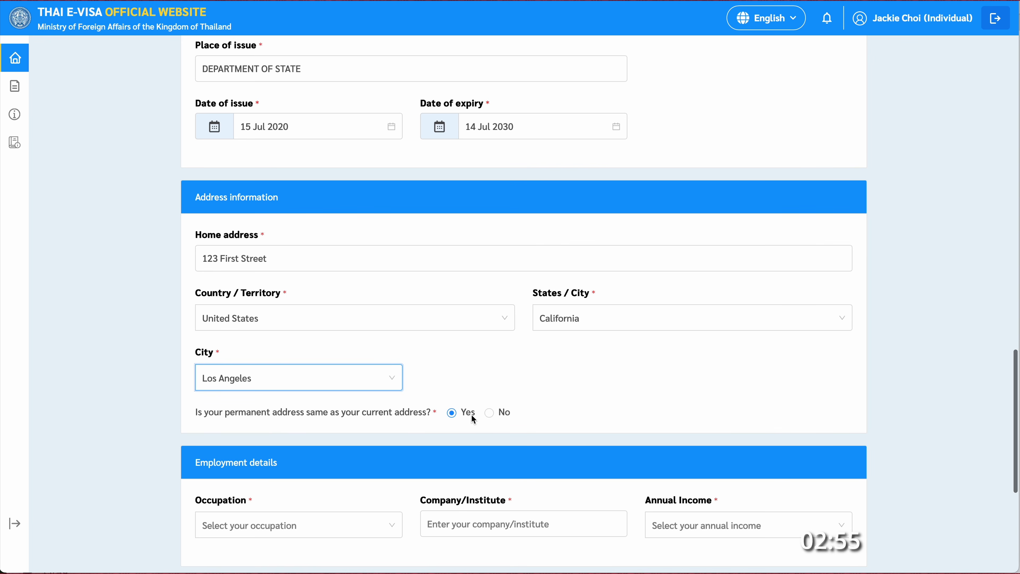
{"action": "scroll", "coordinate": [484, 444], "scroll_direction": "down", "scroll_amount": 1}
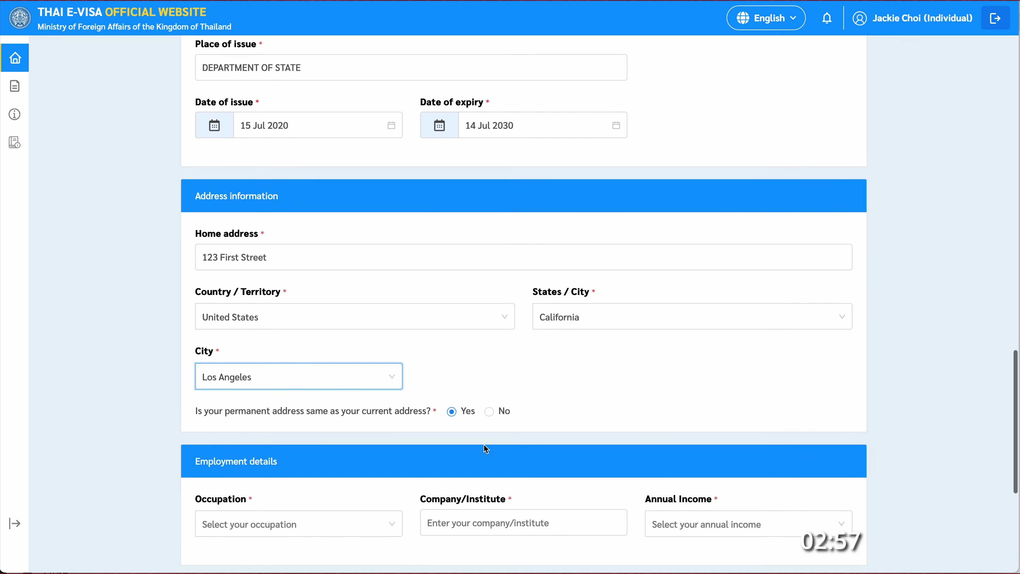
{"action": "scroll", "coordinate": [551, 422], "scroll_direction": "down", "scroll_amount": 3}
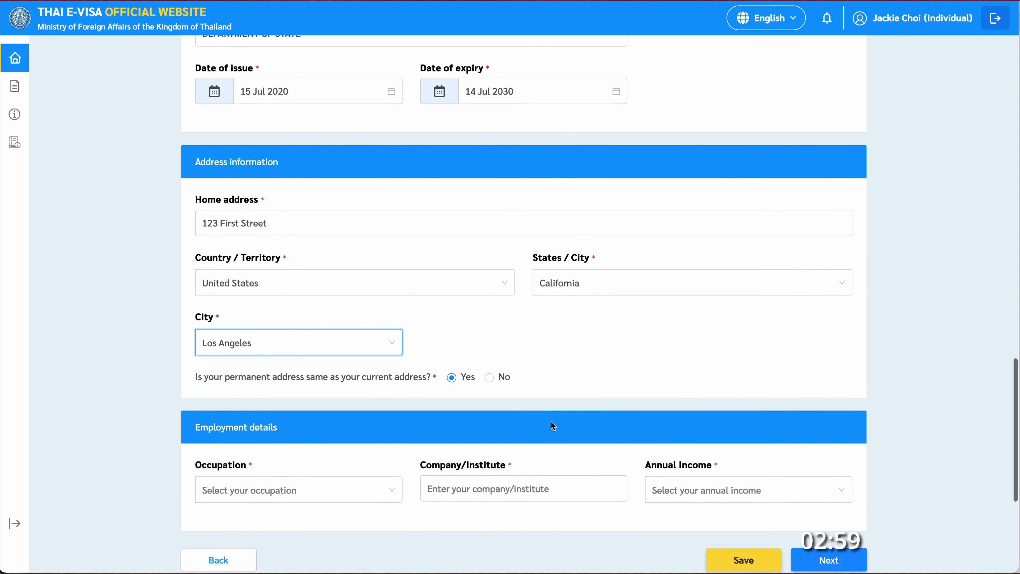
- Choose Retired as occupation and the 20,000 - 40,000 US$ annual income range
{"action": "left_click", "coordinate": [395, 397]}
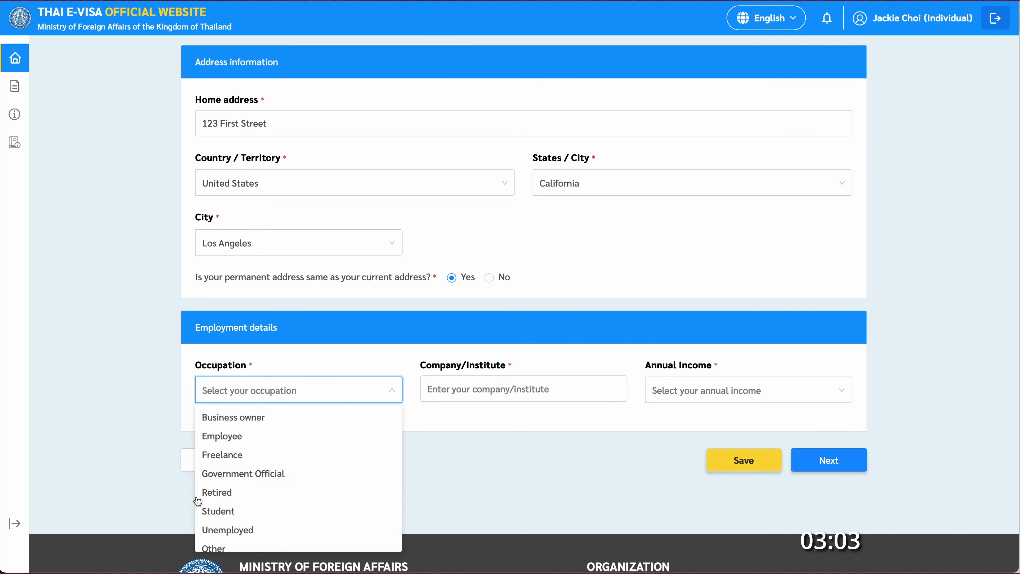
{"action": "left_click", "coordinate": [228, 498]}
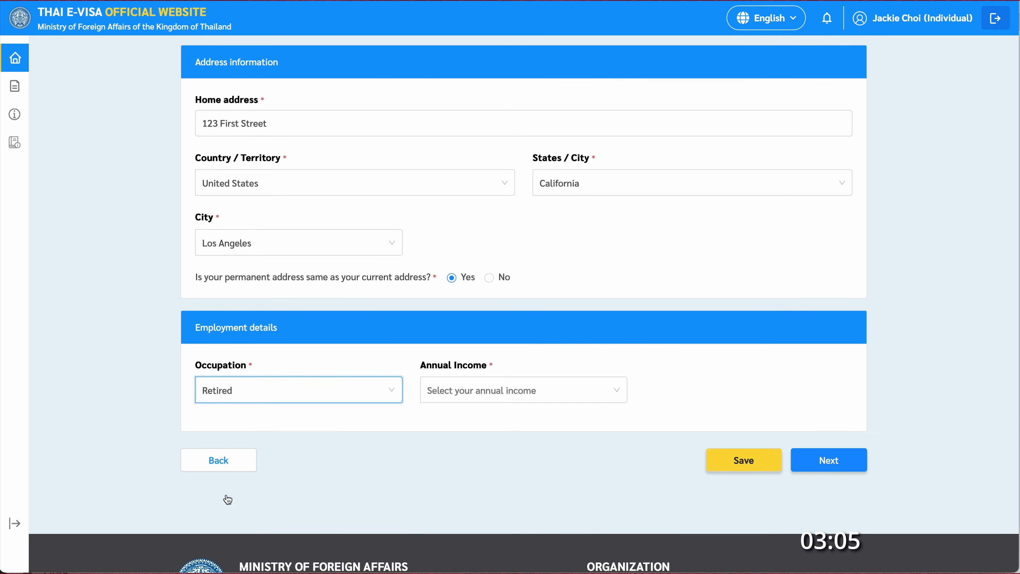
{"action": "left_click", "coordinate": [496, 397]}
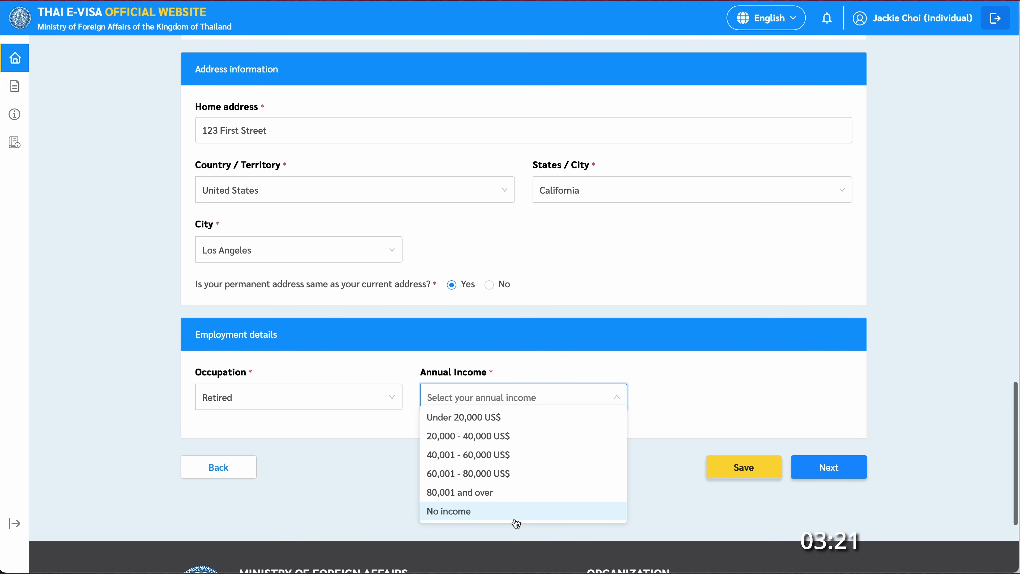
{"action": "left_click", "coordinate": [544, 440]}
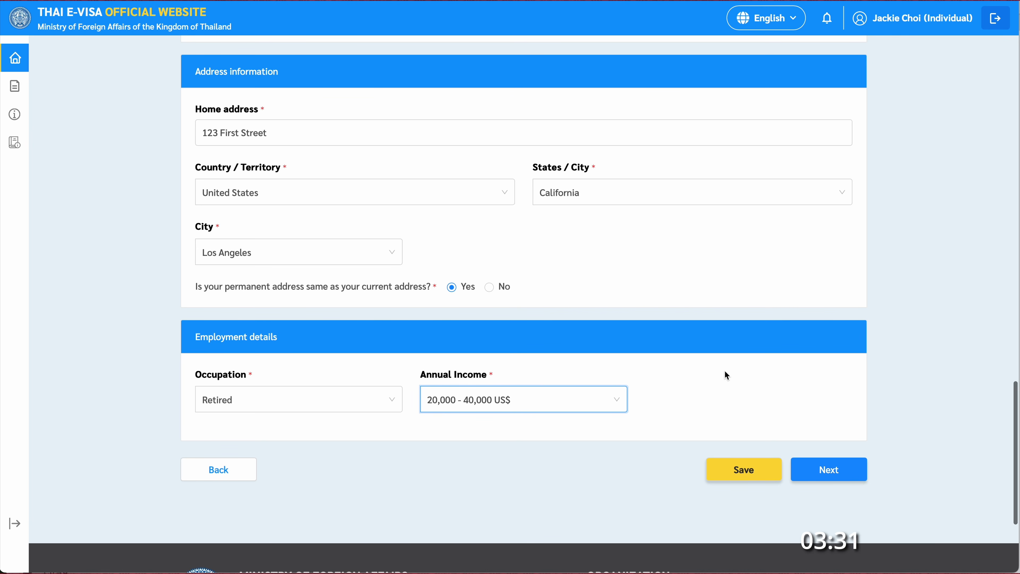
{"action": "scroll", "coordinate": [727, 374], "scroll_direction": "up", "scroll_amount": 8}
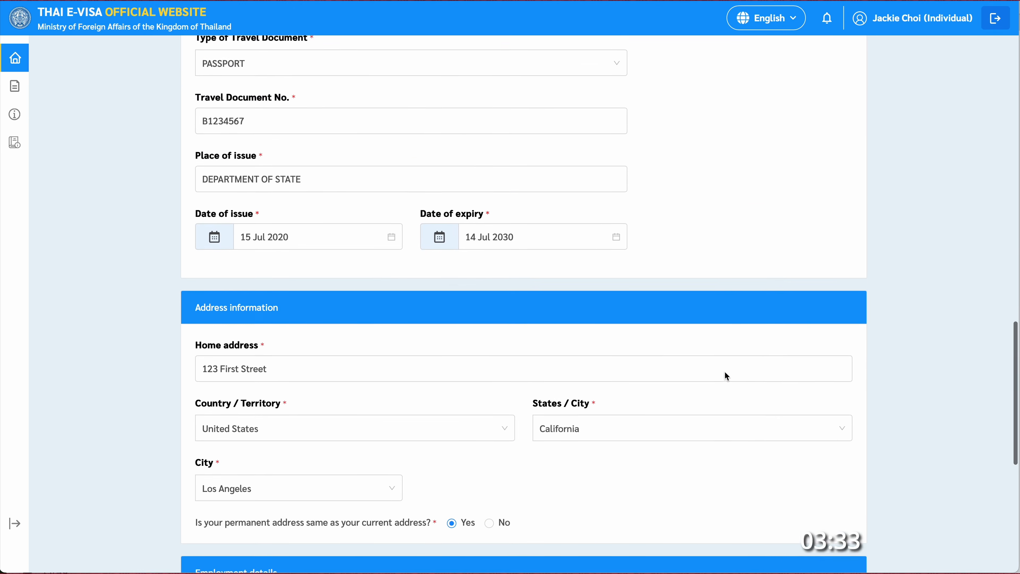
{"action": "scroll", "coordinate": [725, 371], "scroll_direction": "up", "scroll_amount": 10}
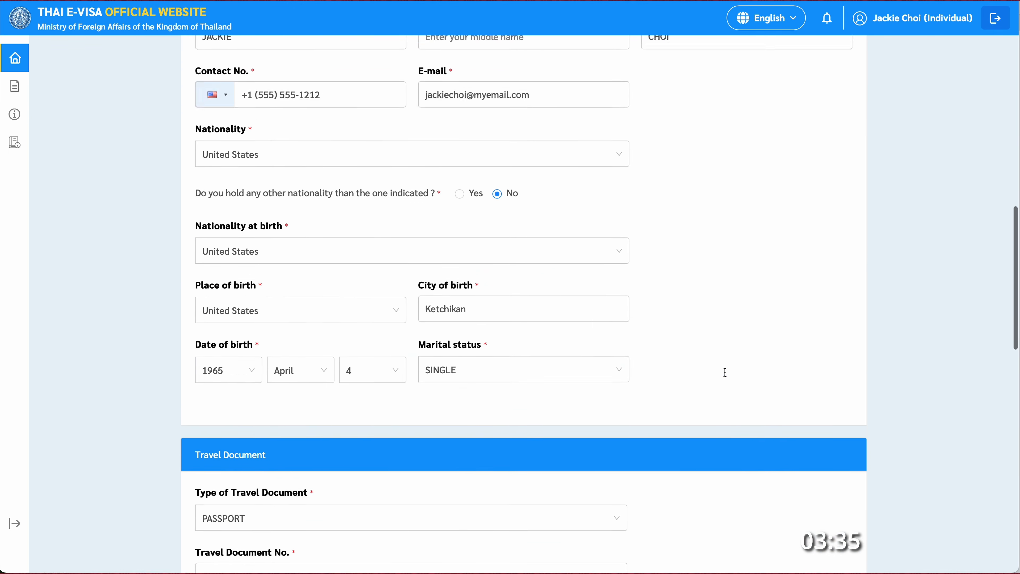
{"action": "scroll", "coordinate": [725, 372], "scroll_direction": "up", "scroll_amount": 10}
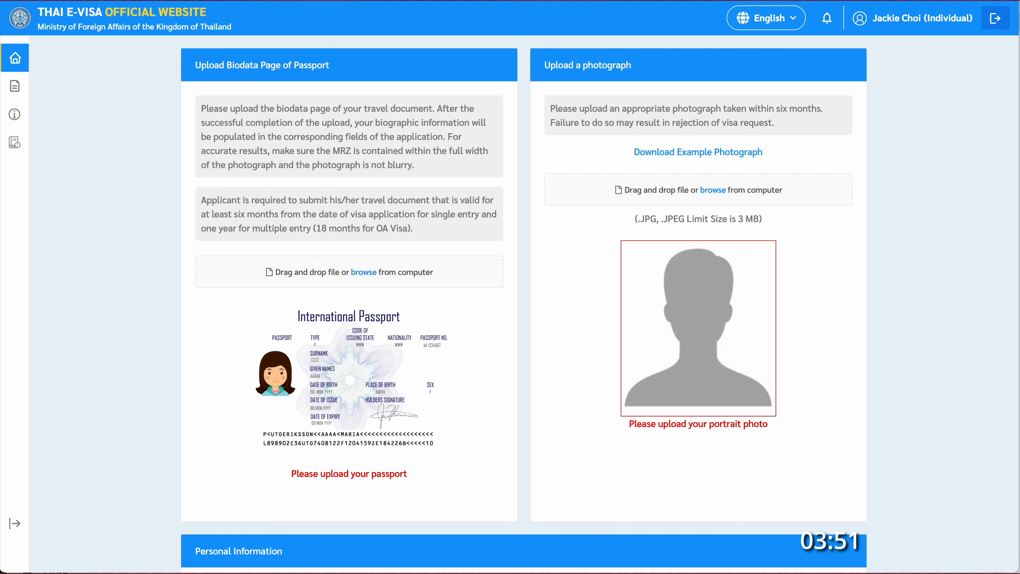
- Upload the passport biodata page image and add its machine-read details to the application
{"action": "left_click_drag", "start_coordinate": [1016, 264], "coordinate": [407, 279]}
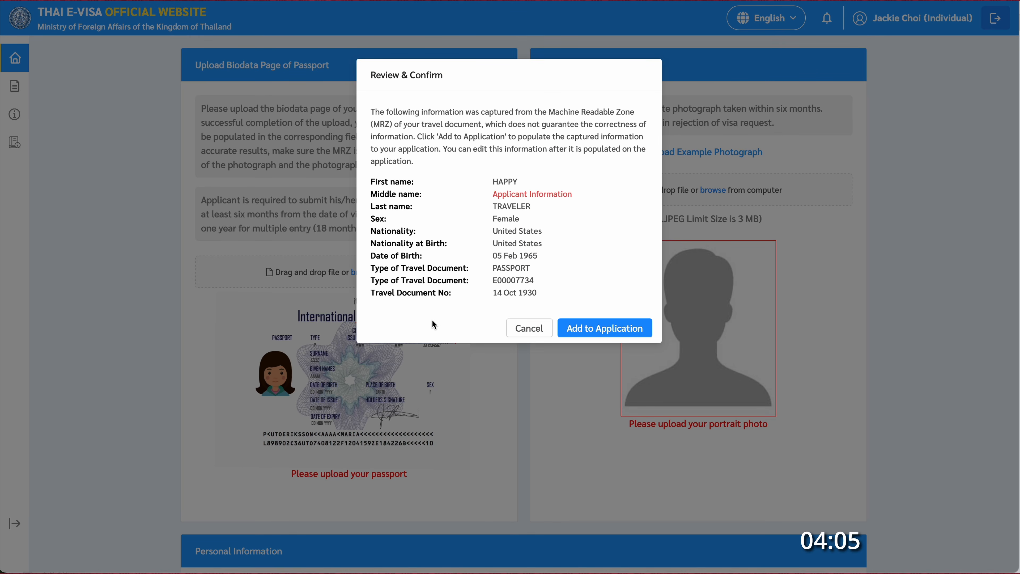
{"action": "left_click", "coordinate": [610, 333]}
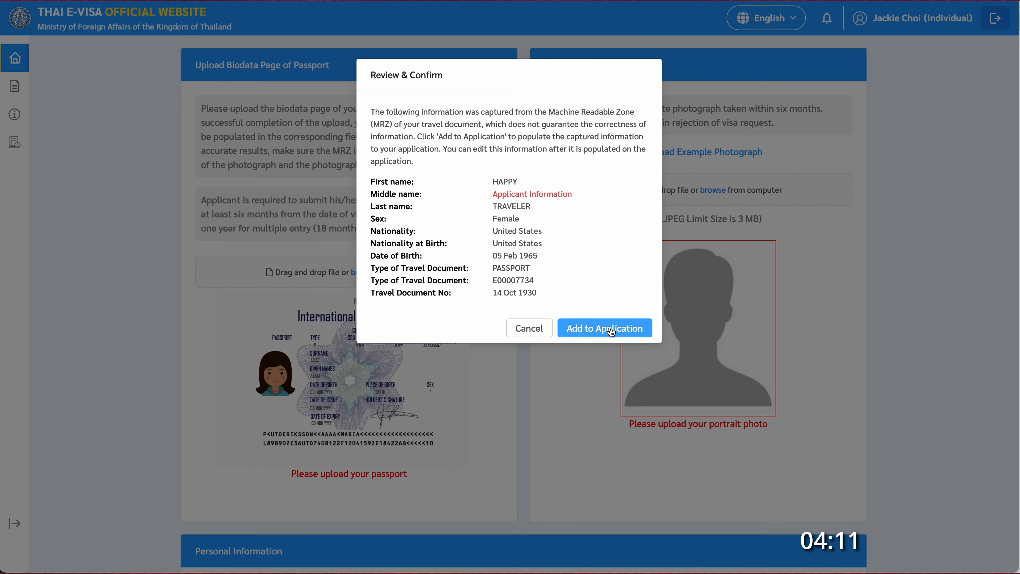
{"action": "left_click", "coordinate": [611, 332]}
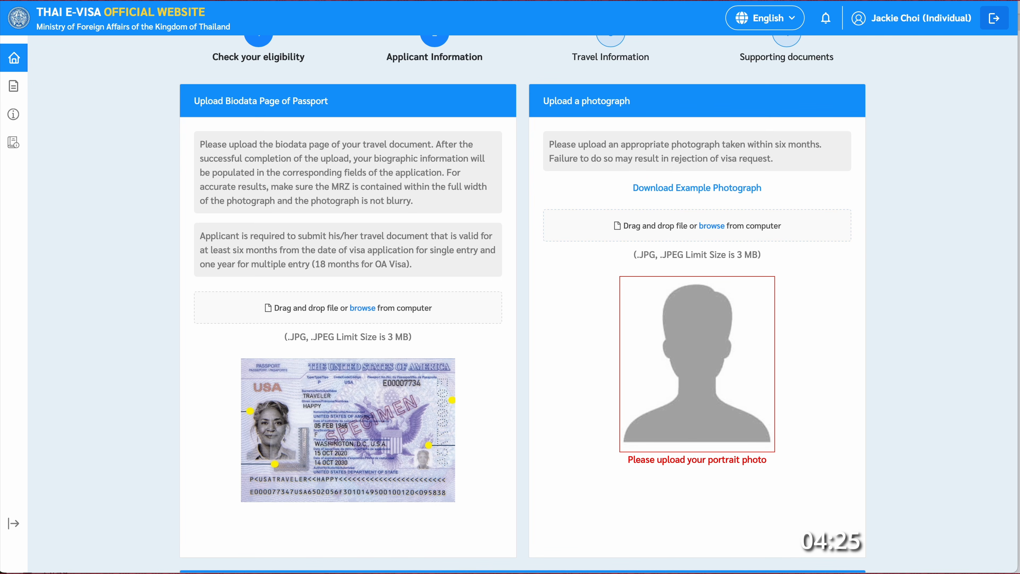
- Upload the portrait photograph, which passes the ICAO check, and review the filled form
{"action": "left_click_drag", "start_coordinate": [1019, 282], "coordinate": [705, 229]}
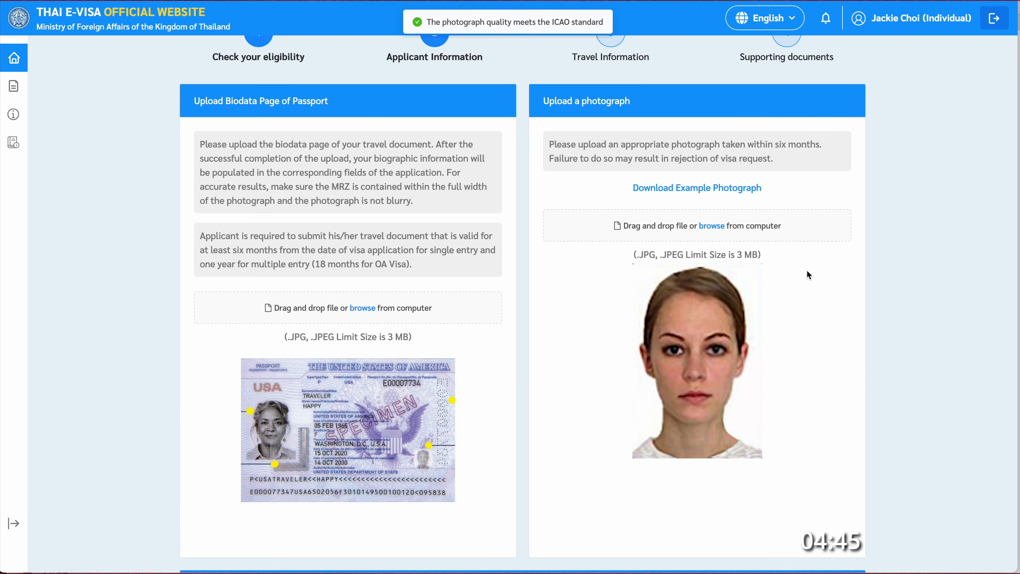
{"action": "scroll", "coordinate": [843, 361], "scroll_direction": "down", "scroll_amount": 4}
{"action": "scroll", "coordinate": [842, 360], "scroll_direction": "down", "scroll_amount": 9}
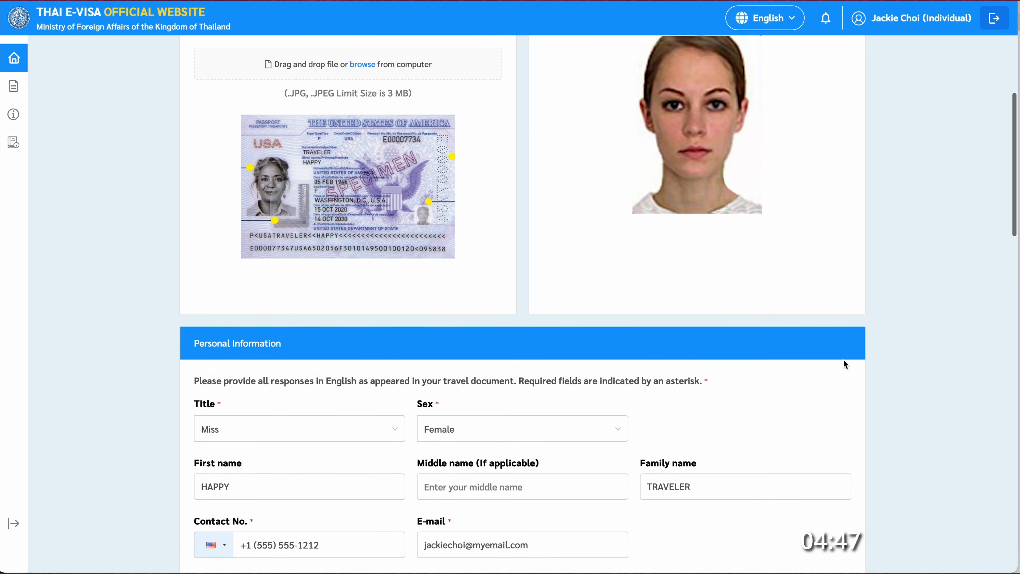
{"action": "scroll", "coordinate": [839, 360], "scroll_direction": "down", "scroll_amount": 13}
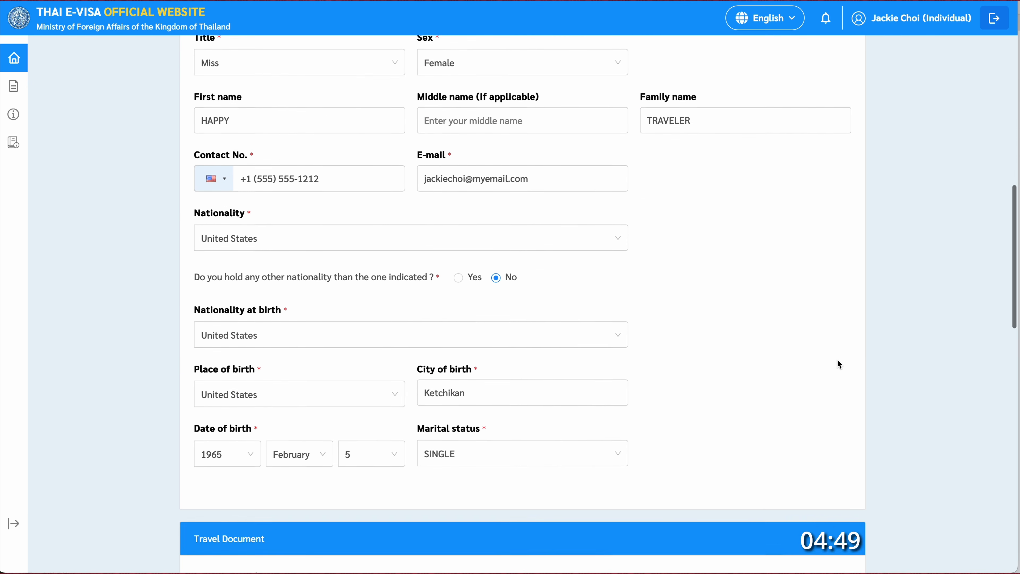
{"action": "scroll", "coordinate": [838, 363], "scroll_direction": "down", "scroll_amount": 9}
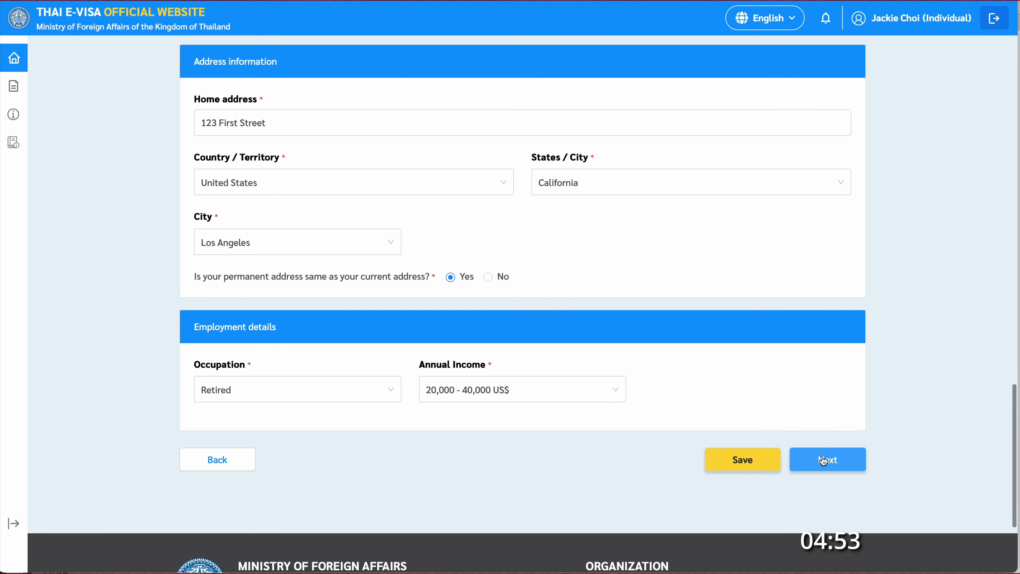
- On the Travel Information step, set the arrival date to 01 Oct 2025
{"action": "left_click", "coordinate": [824, 461]}
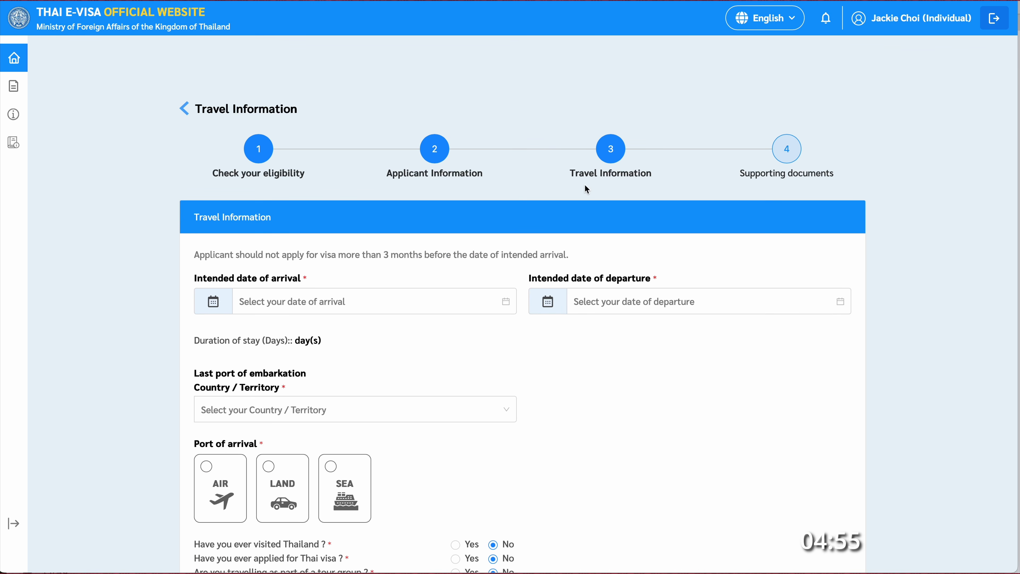
{"action": "scroll", "coordinate": [955, 394], "scroll_direction": "down", "scroll_amount": 3}
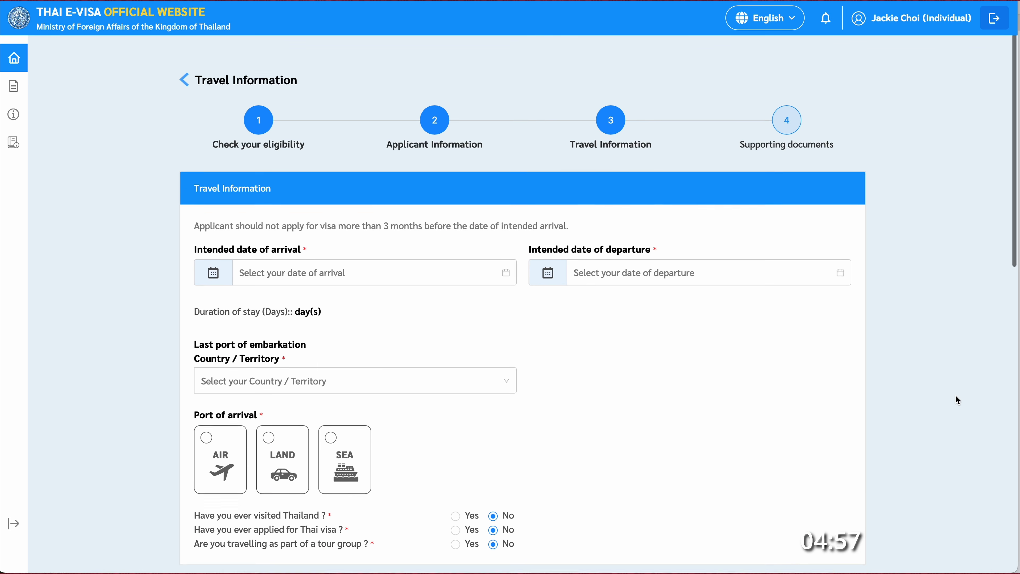
{"action": "left_click", "coordinate": [349, 182]}
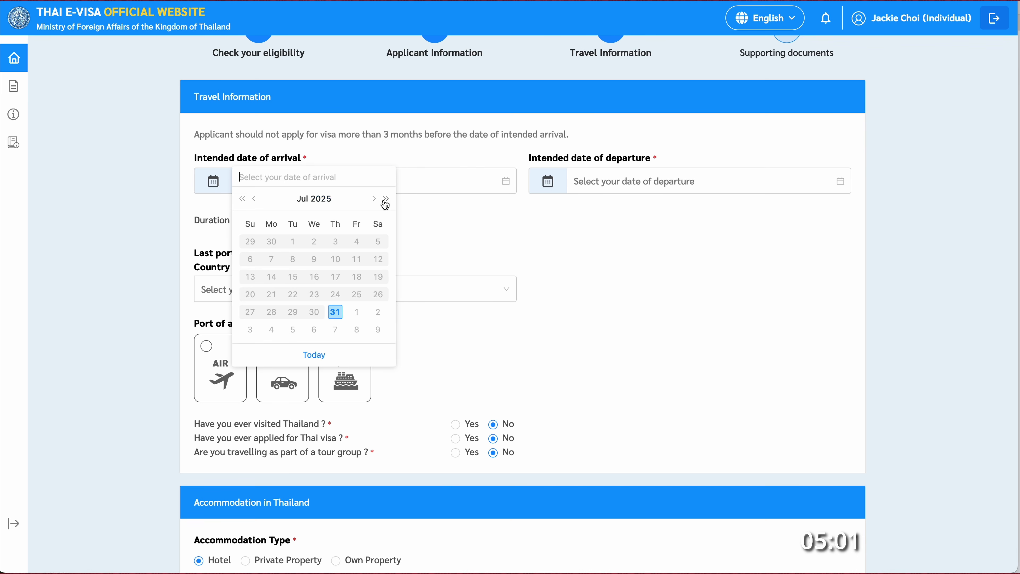
{"action": "left_click", "coordinate": [374, 200]}
{"action": "left_click", "coordinate": [374, 199]}
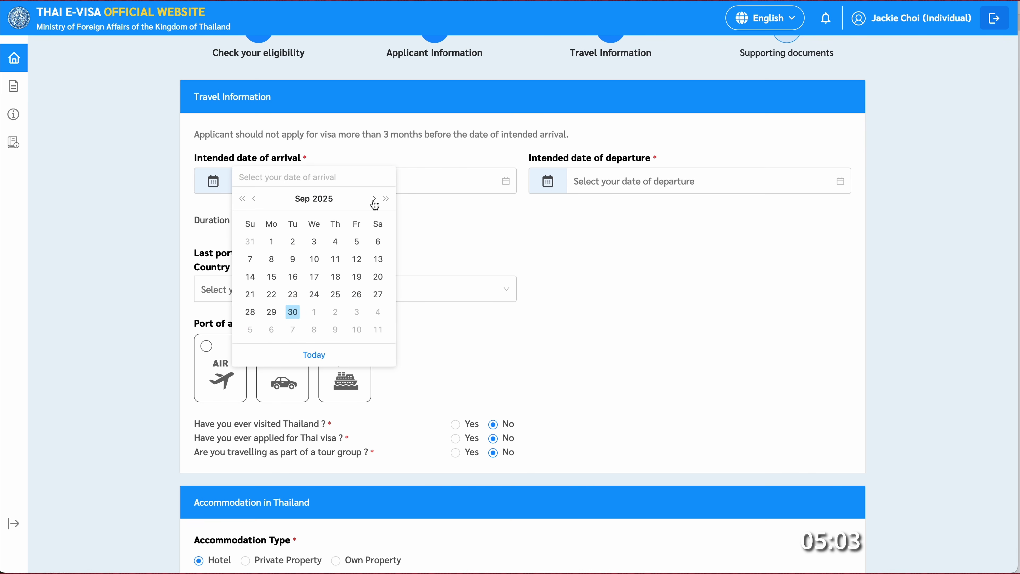
{"action": "left_click", "coordinate": [373, 200]}
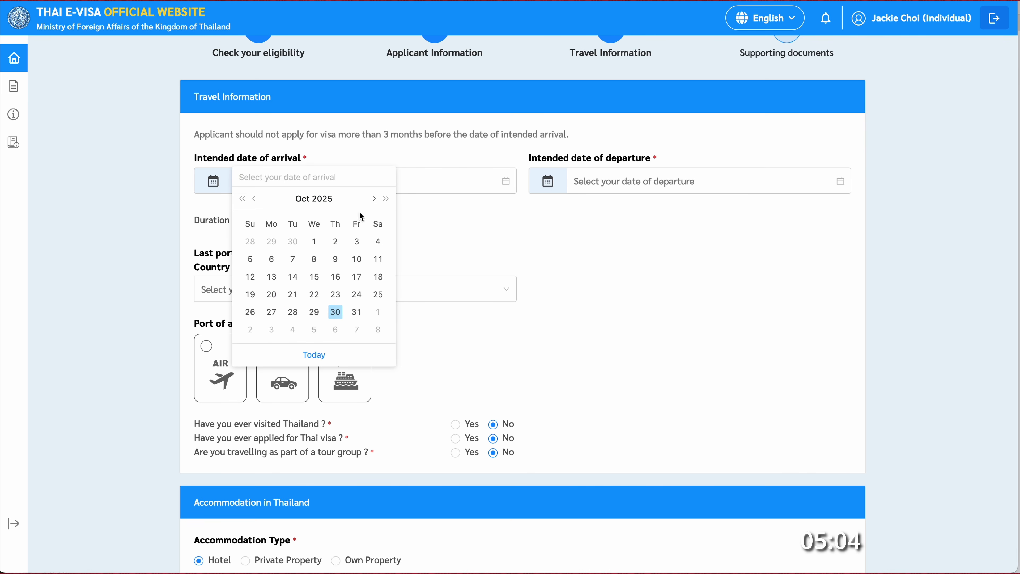
{"action": "left_click", "coordinate": [316, 243]}
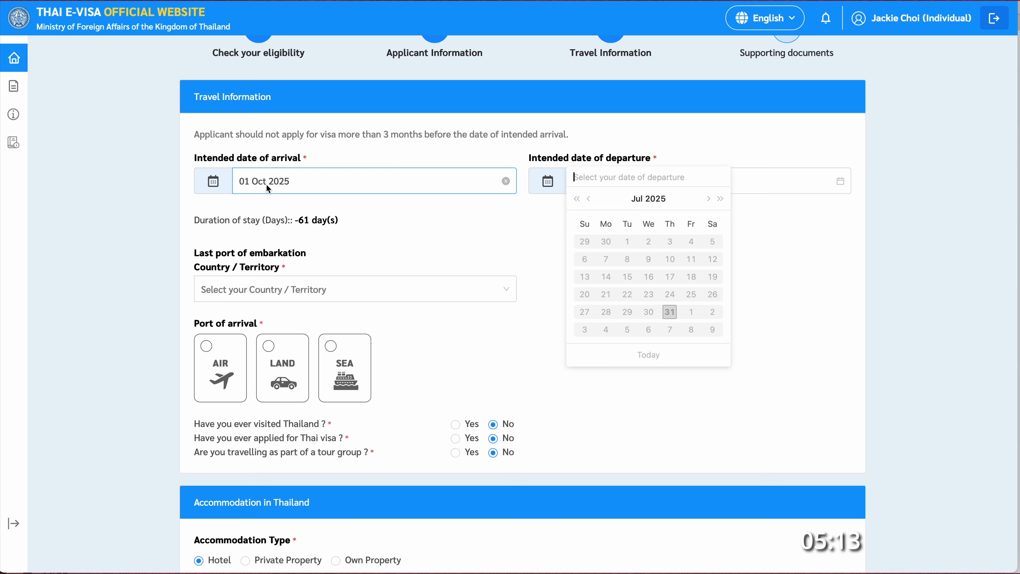
- Set the departure date to 30 Dec 2025
{"action": "left_click", "coordinate": [654, 200]}
{"action": "left_click", "coordinate": [649, 308]}
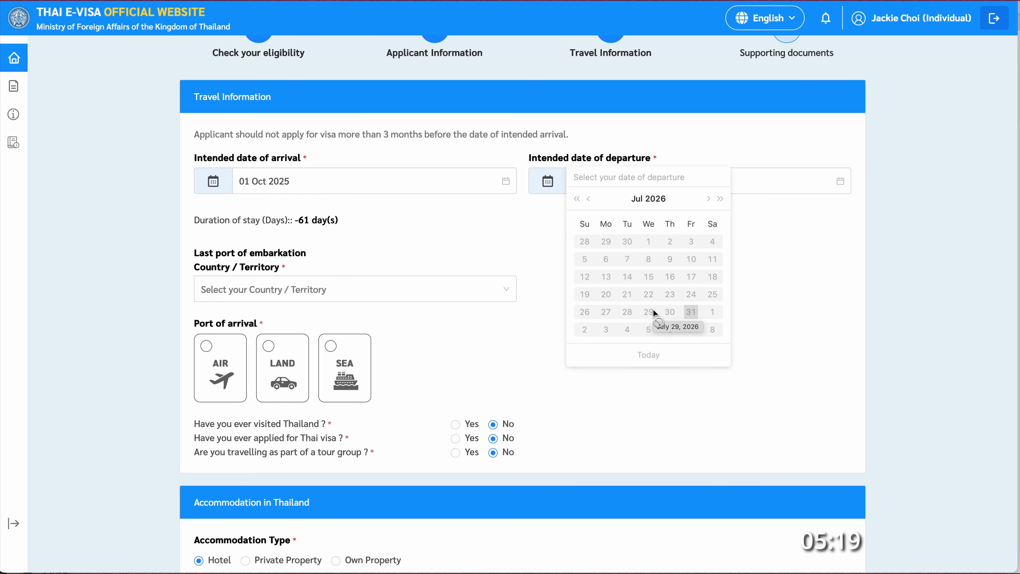
{"action": "left_click", "coordinate": [589, 198]}
{"action": "left_click", "coordinate": [589, 198]}
{"action": "left_click", "coordinate": [589, 199]}
{"action": "left_click", "coordinate": [591, 203]}
{"action": "left_click", "coordinate": [591, 204]}
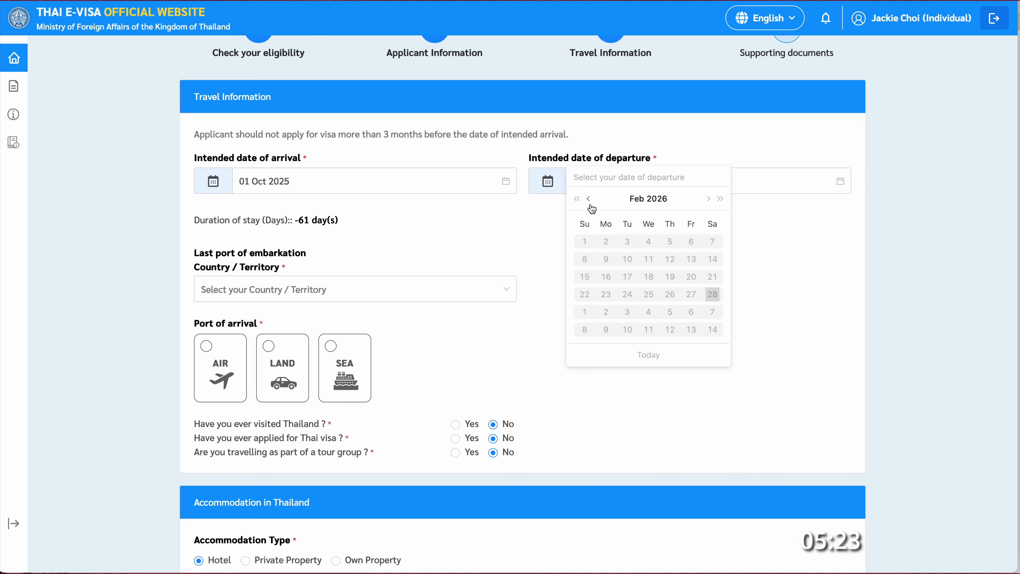
{"action": "left_click", "coordinate": [591, 204]}
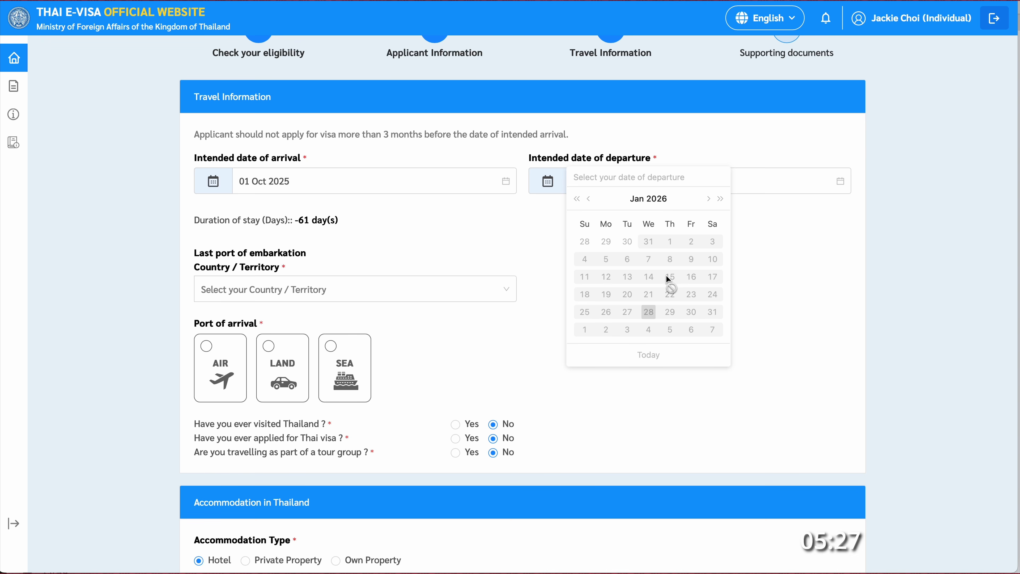
{"action": "left_click", "coordinate": [628, 242]}
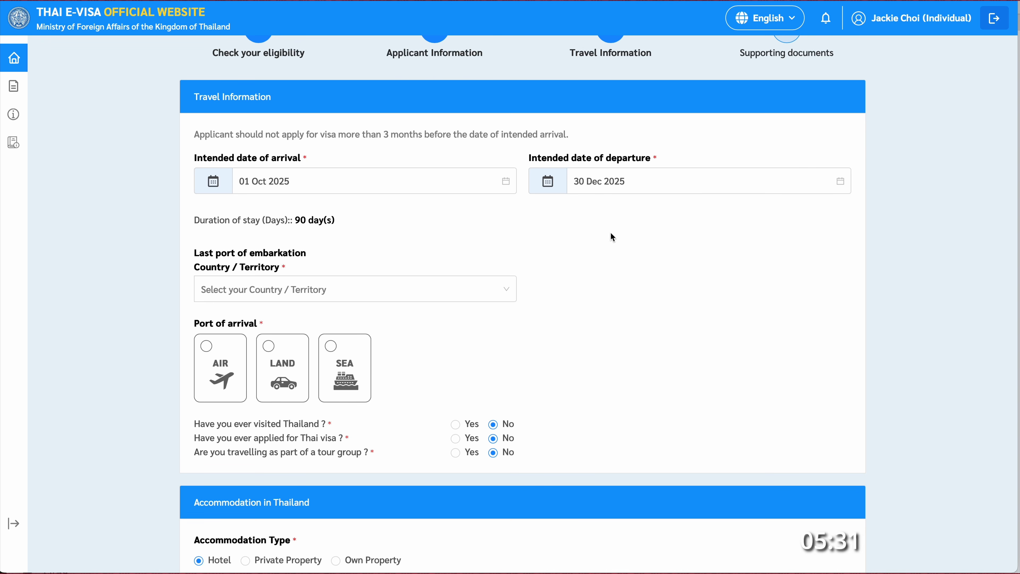
- Enter embarkation from United States by AIR on Schedule (Commercial) flight AA123
{"action": "left_click", "coordinate": [393, 286]}
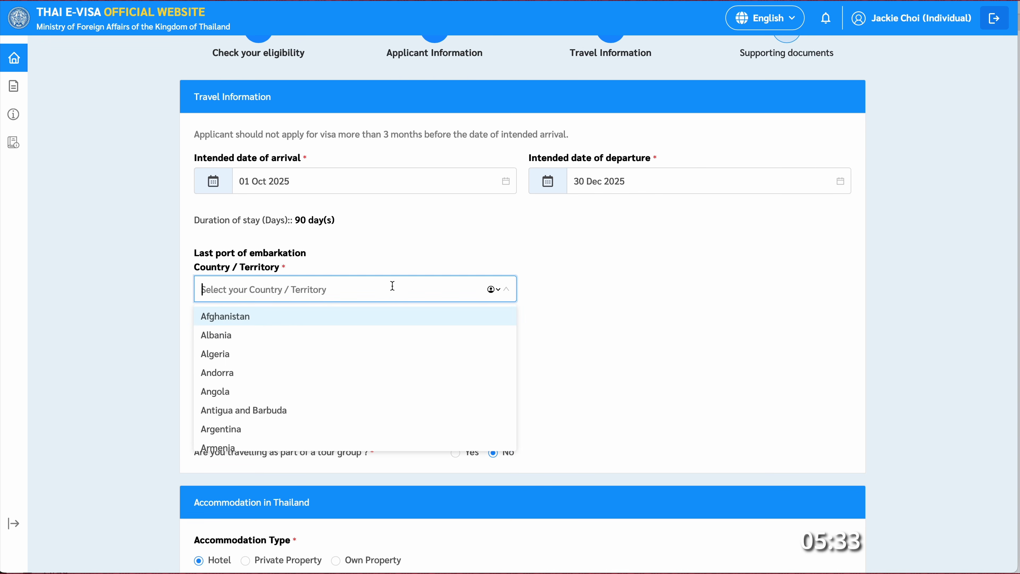
{"action": "type", "text": "united"}
{"action": "left_click", "coordinate": [383, 351]}
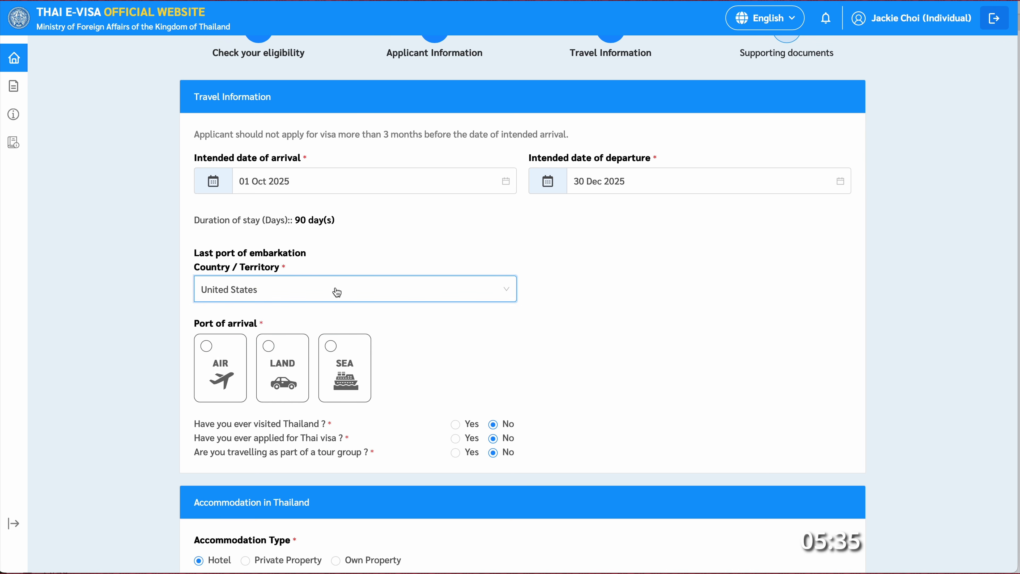
{"action": "left_click", "coordinate": [223, 361]}
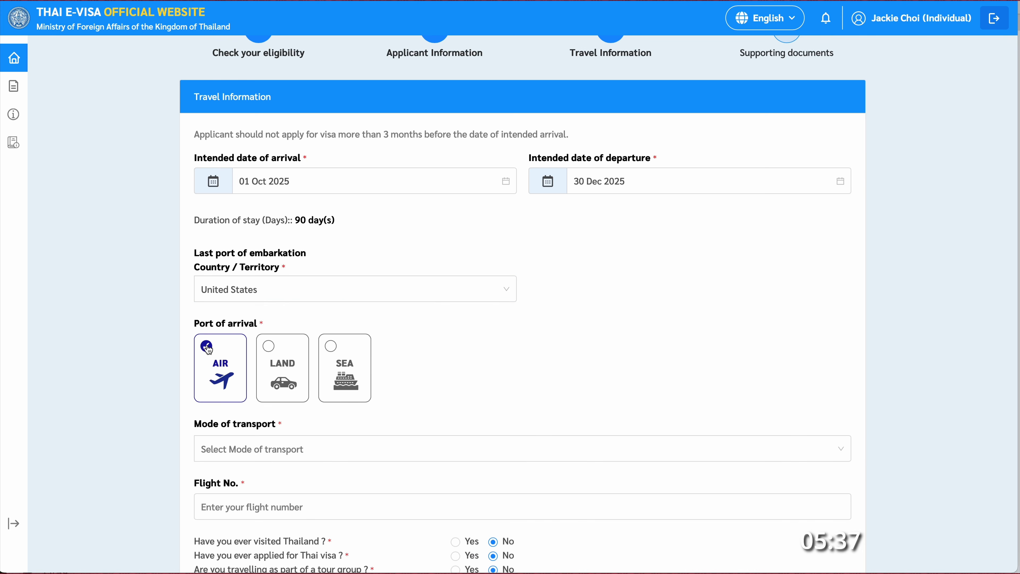
{"action": "scroll", "coordinate": [488, 374], "scroll_direction": "down", "scroll_amount": 2}
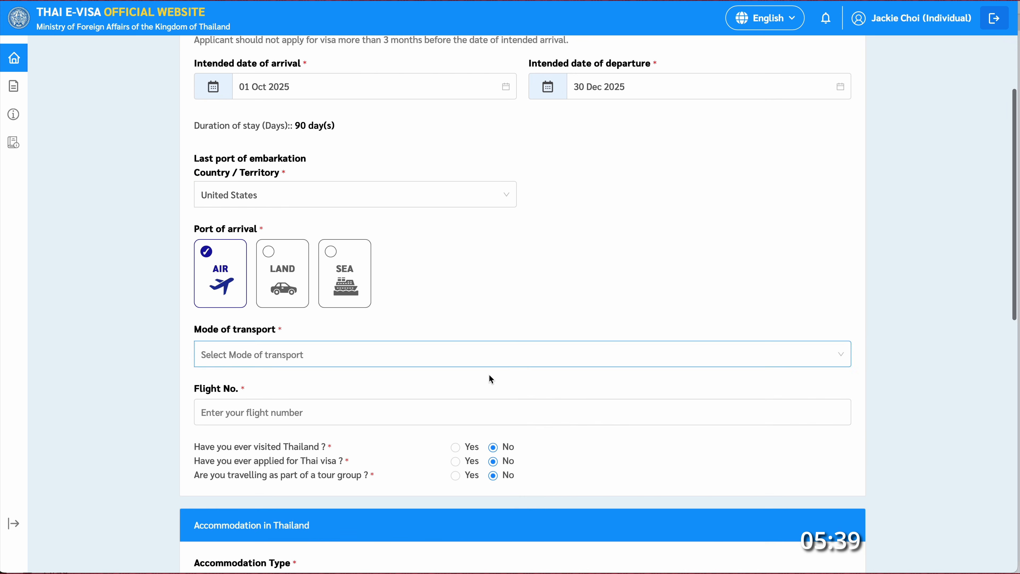
{"action": "left_click", "coordinate": [312, 358]}
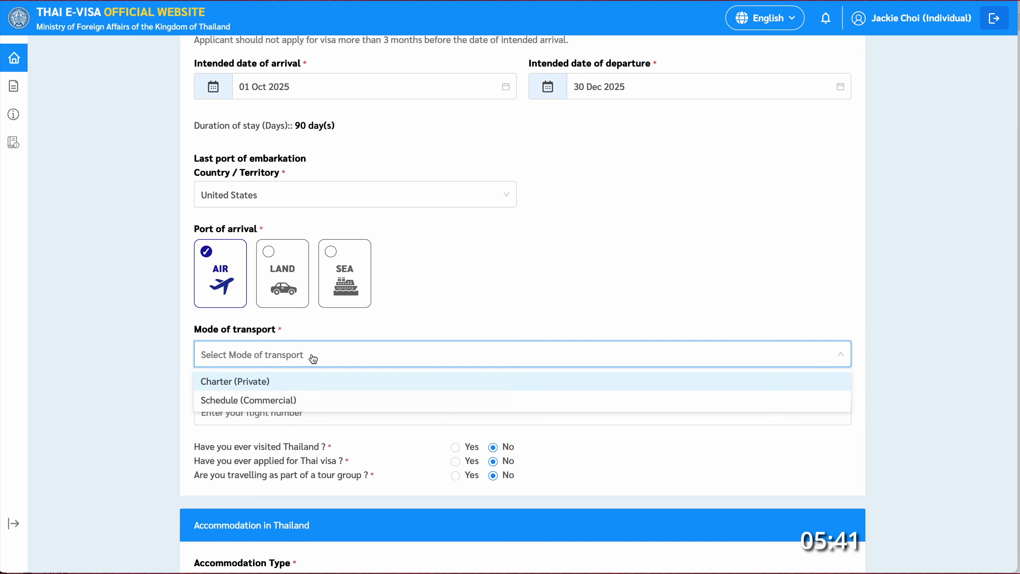
{"action": "left_click", "coordinate": [300, 401]}
{"action": "left_click", "coordinate": [350, 412]}
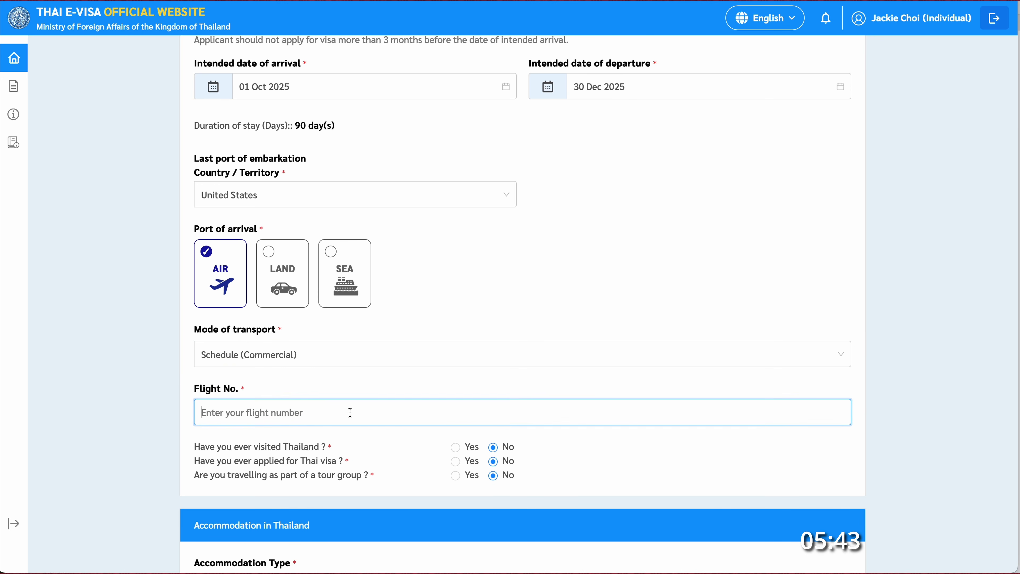
{"action": "type", "text": "AA123"}
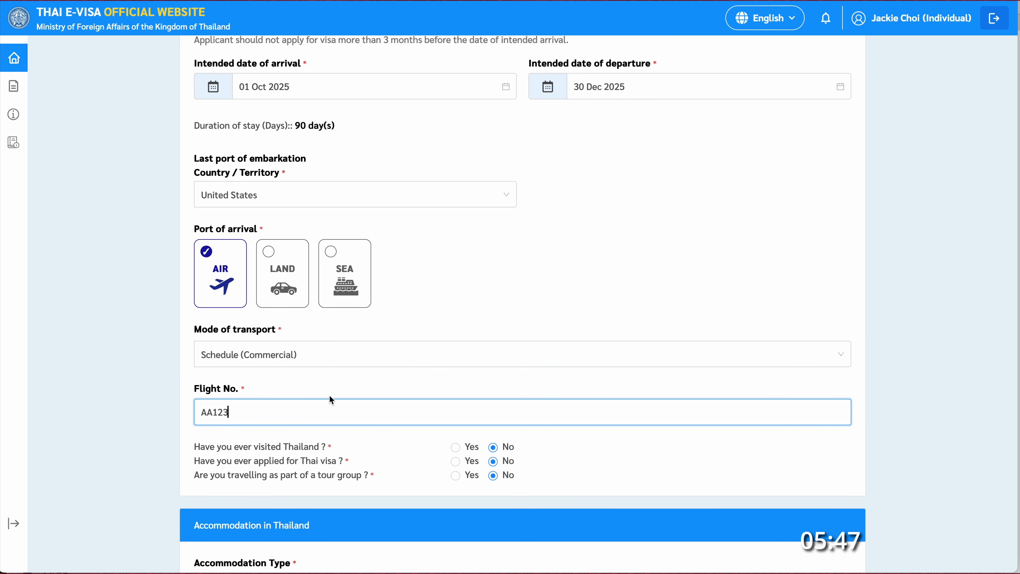
- Answer Yes to having previously visited Thailand
{"action": "scroll", "coordinate": [651, 456], "scroll_direction": "down", "scroll_amount": 3}
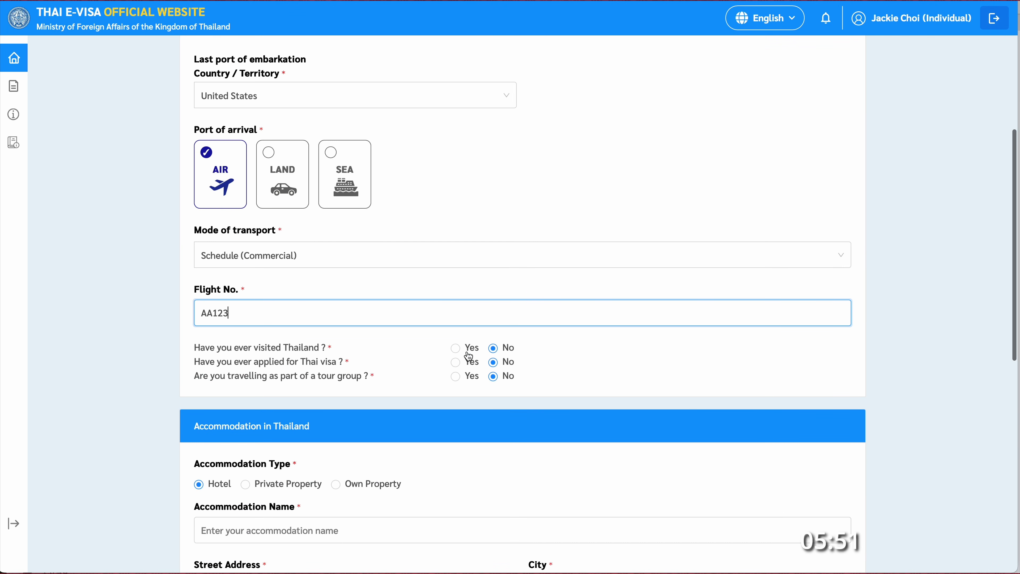
{"action": "left_click", "coordinate": [457, 348]}
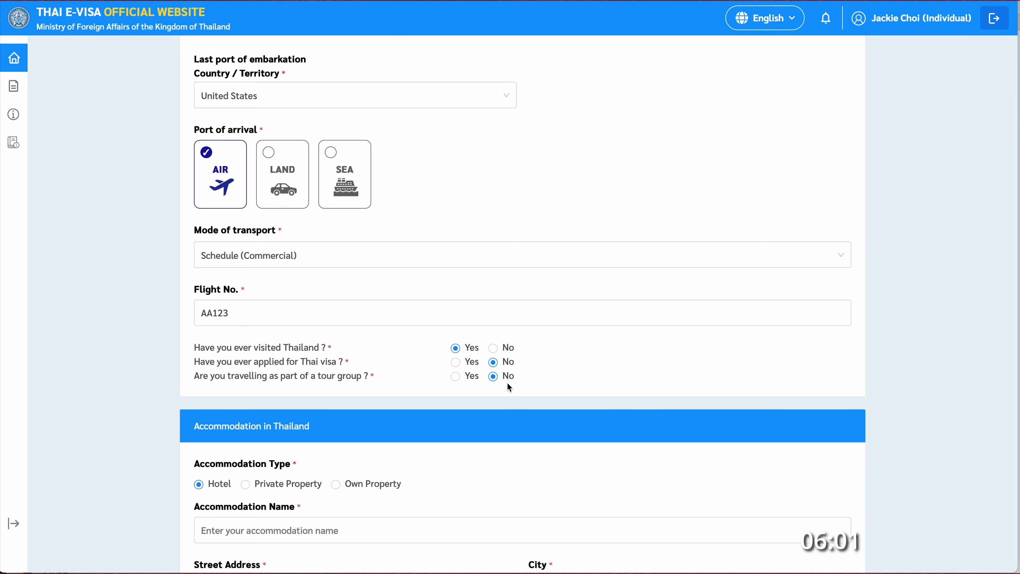
{"action": "scroll", "coordinate": [525, 398], "scroll_direction": "down", "scroll_amount": 3}
- Enter accommodation 'A Really Nice Hotel', Pratunam, Bangkok, Khet Bang Kapi, Hua Mak, postcode 10240
{"action": "scroll", "coordinate": [527, 402], "scroll_direction": "down", "scroll_amount": 3}
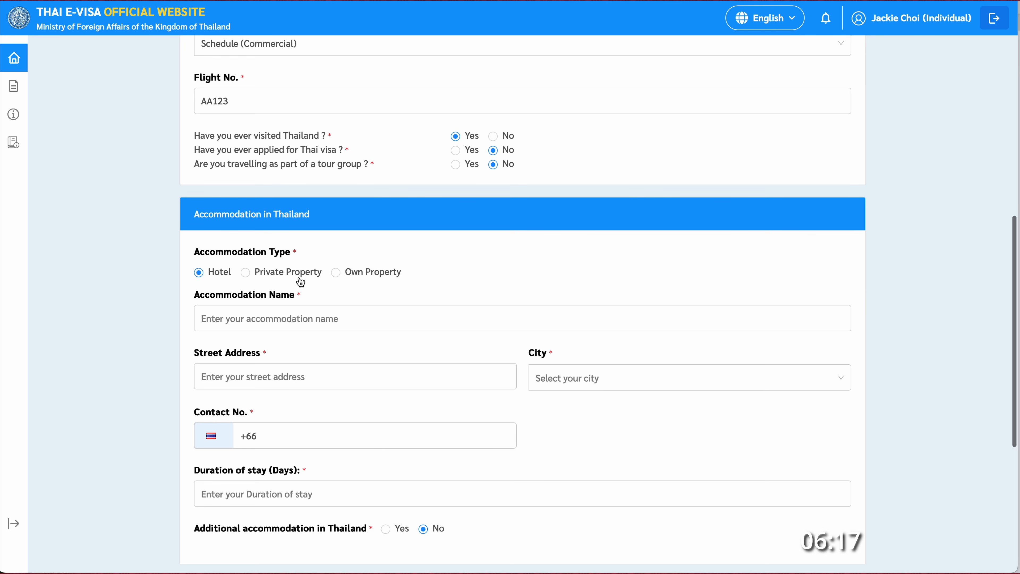
{"action": "left_click", "coordinate": [344, 320]}
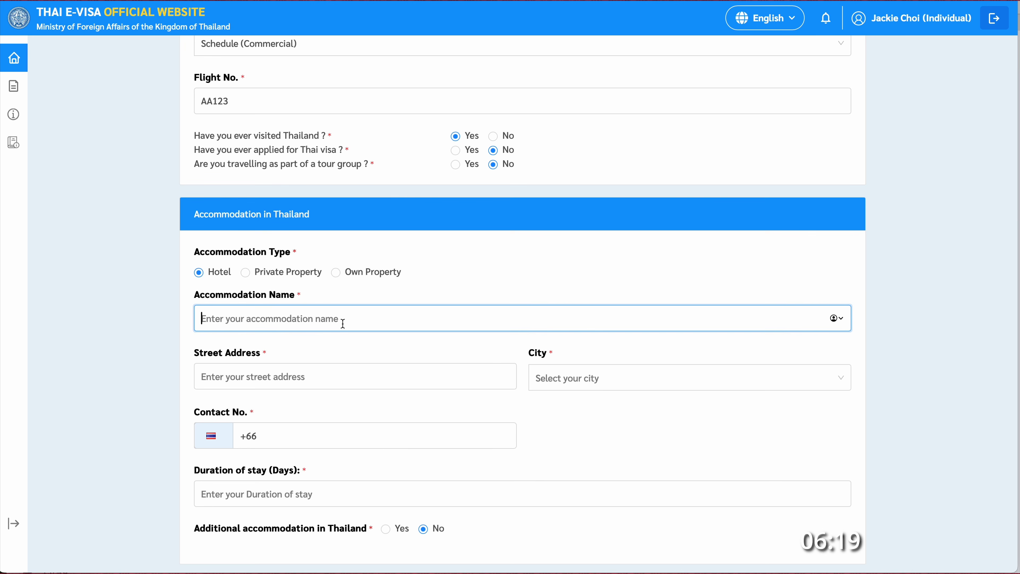
{"action": "type", "text": "A Really Nice Hotel"}
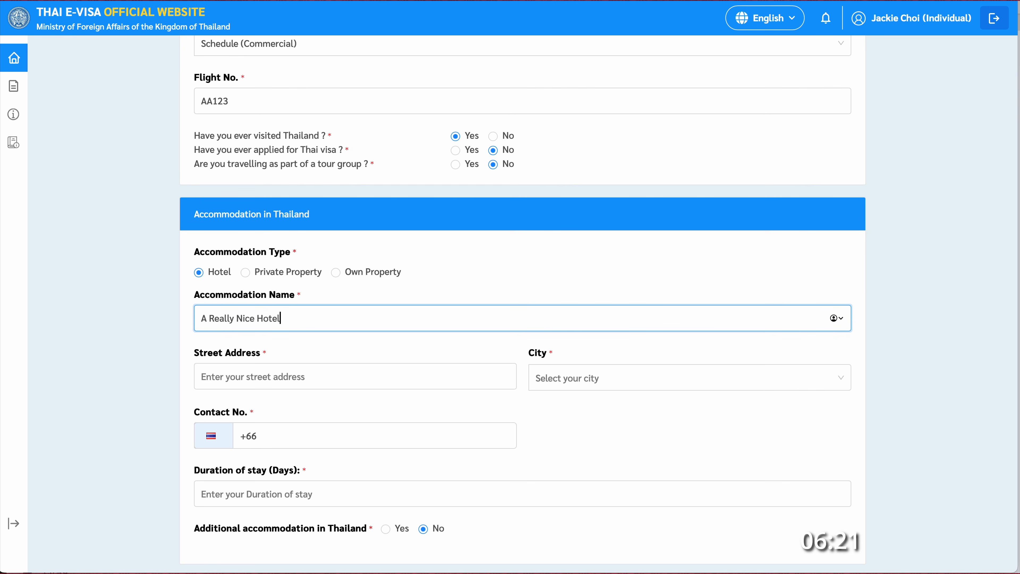
{"action": "left_click", "coordinate": [368, 373]}
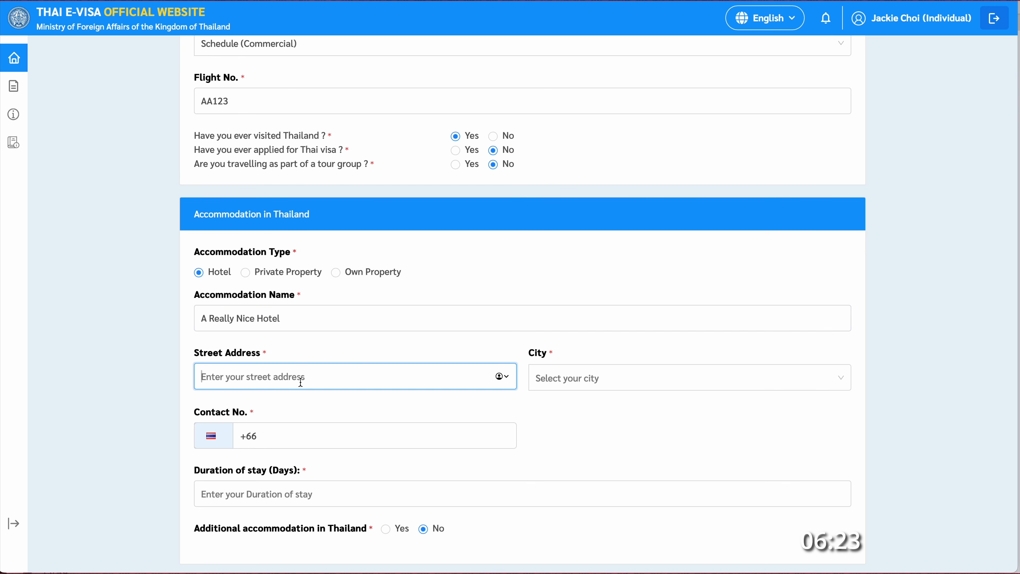
{"action": "type", "text": "Pratunam"}
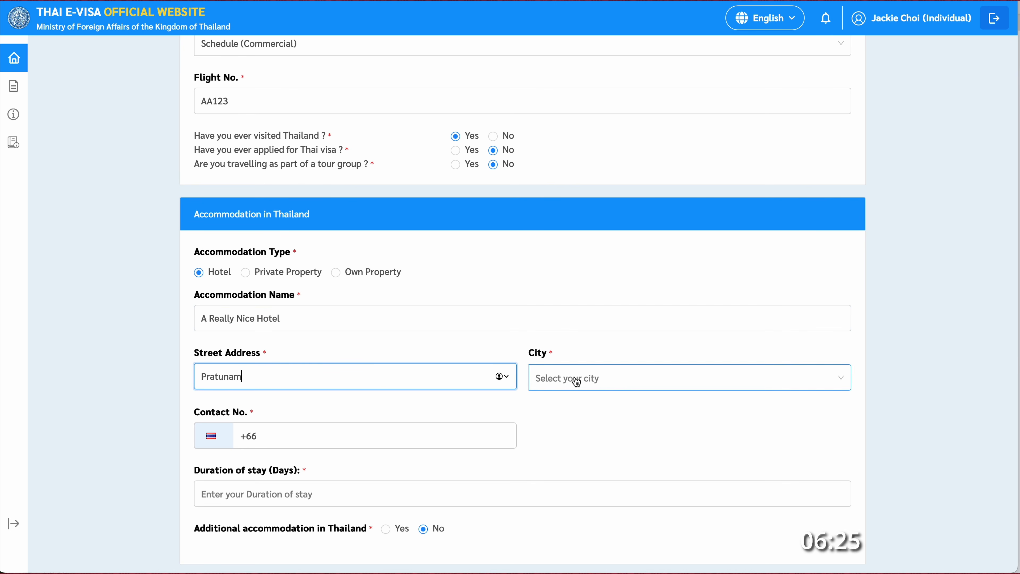
{"action": "left_click", "coordinate": [578, 382]}
{"action": "left_click", "coordinate": [573, 446]}
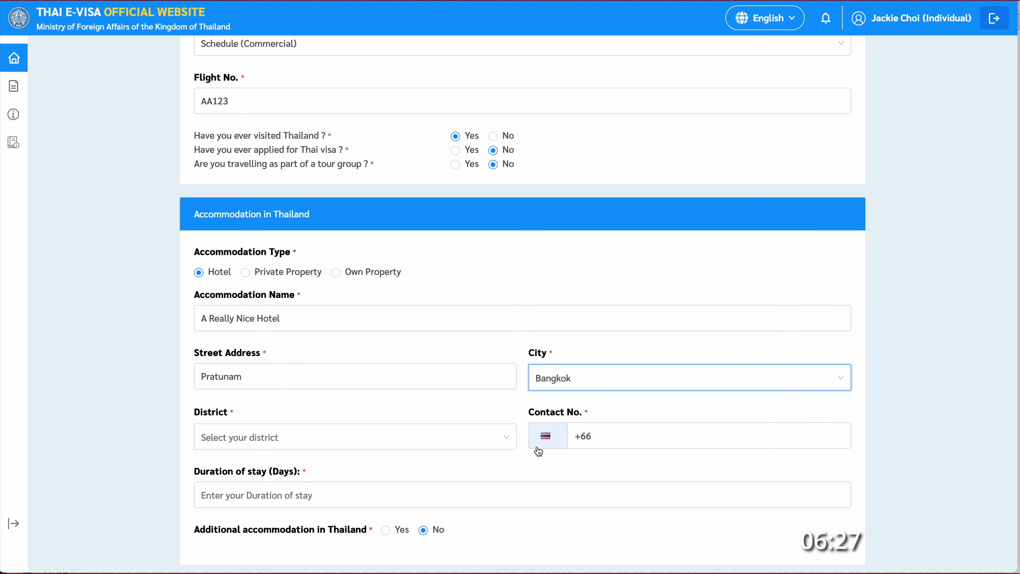
{"action": "left_click", "coordinate": [330, 446]}
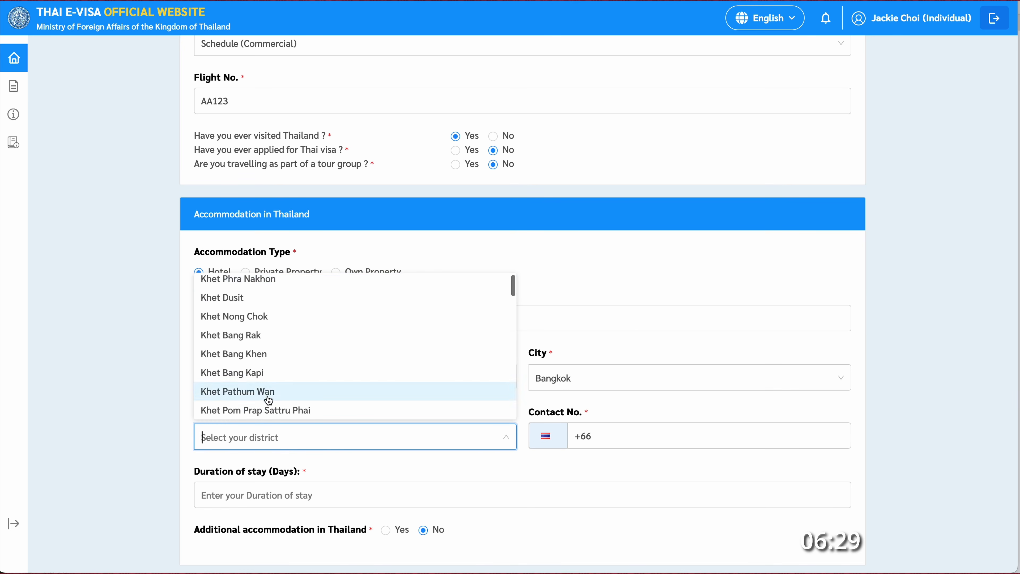
{"action": "left_click", "coordinate": [270, 377]}
{"action": "left_click", "coordinate": [600, 440]}
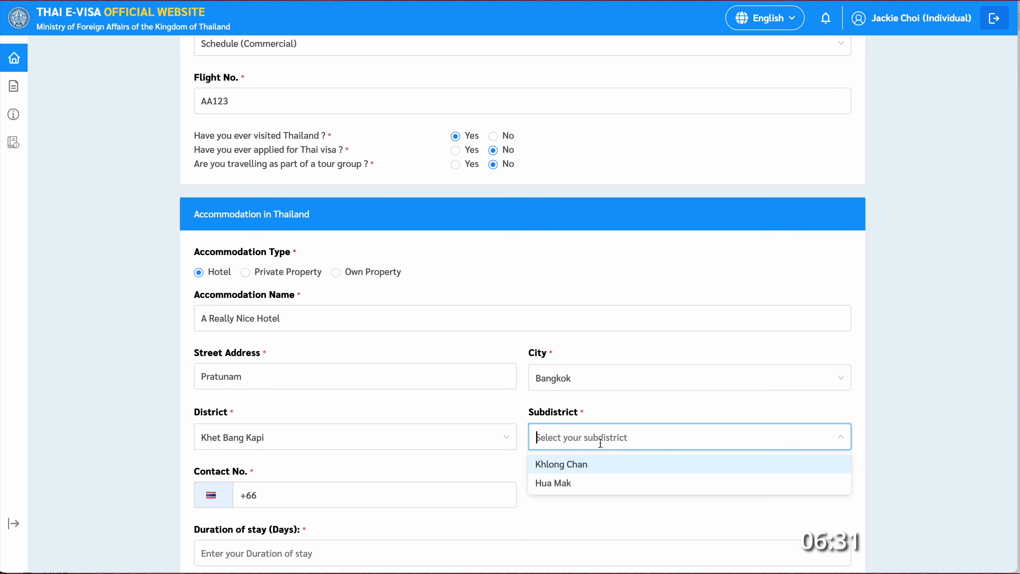
{"action": "left_click", "coordinate": [581, 483]}
{"action": "scroll", "coordinate": [422, 425], "scroll_direction": "down", "scroll_amount": 3}
{"action": "left_click", "coordinate": [384, 385]}
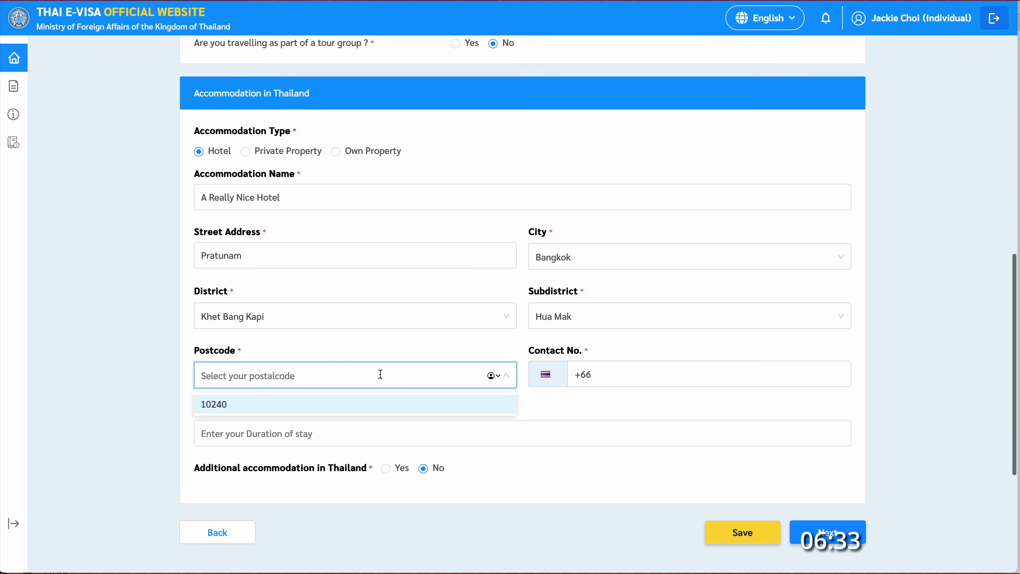
{"action": "left_click", "coordinate": [370, 405]}
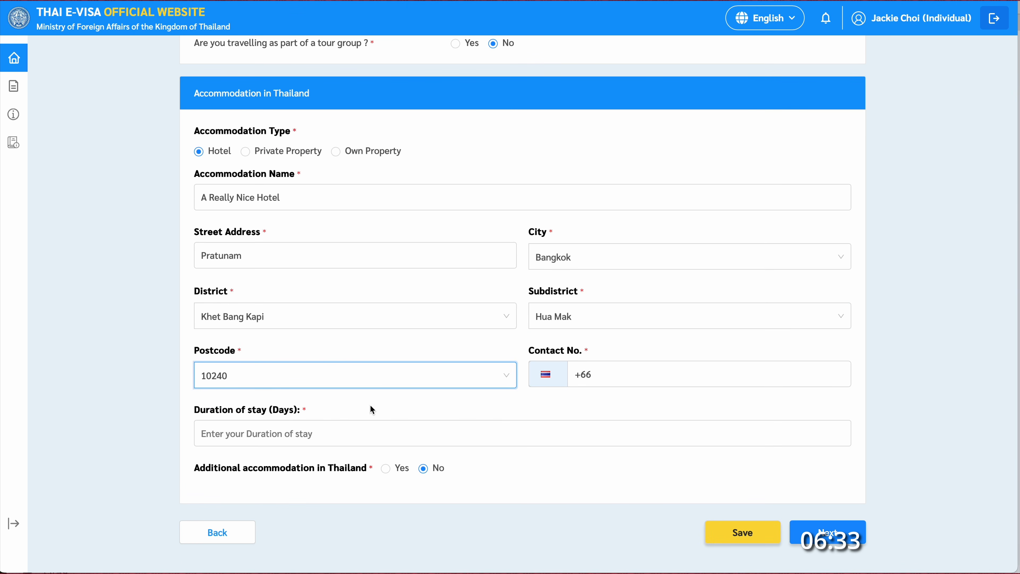
- Add the contact phone number and a 90-day stay, then save the accommodation
{"action": "left_click", "coordinate": [608, 375]}
{"action": "type", "text": "123 456 6"}
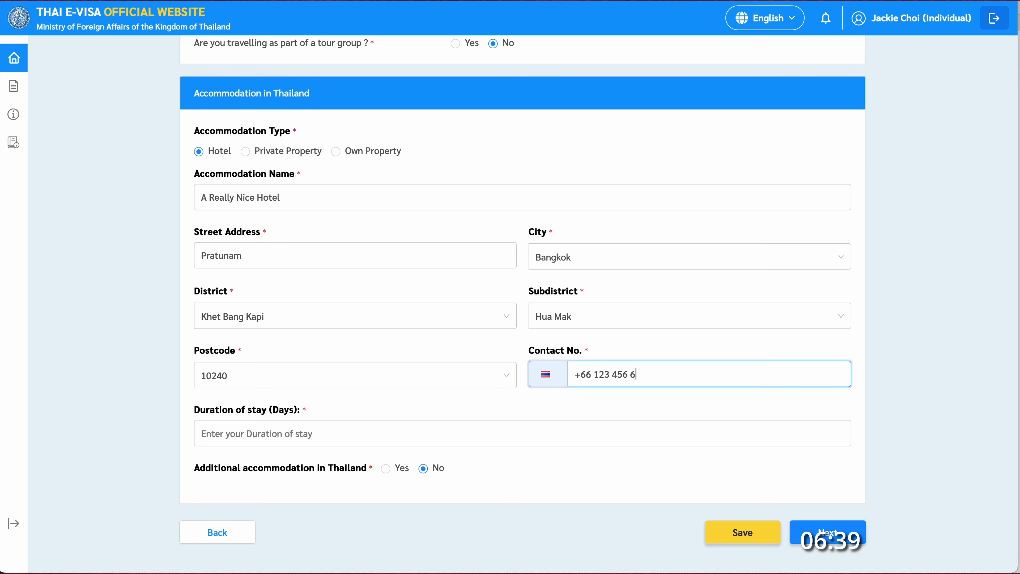
{"action": "type", "text": "88 8"}
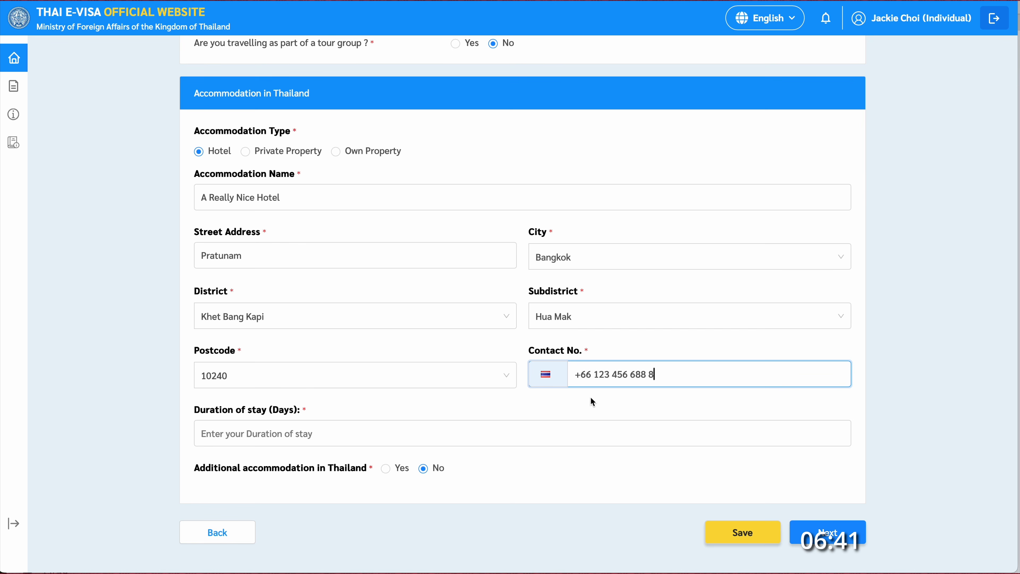
{"action": "left_click", "coordinate": [530, 432]}
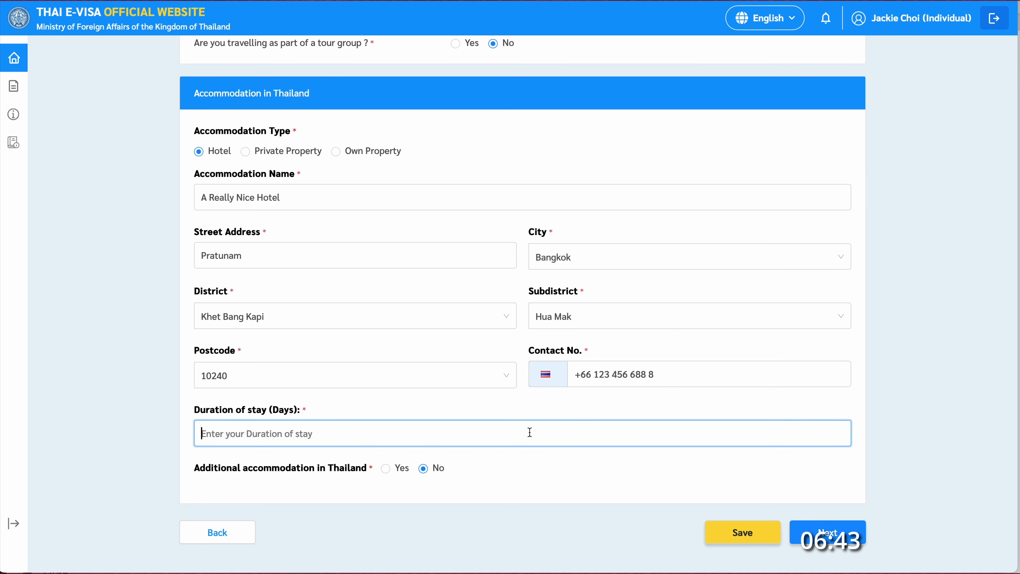
{"action": "type", "text": "90"}
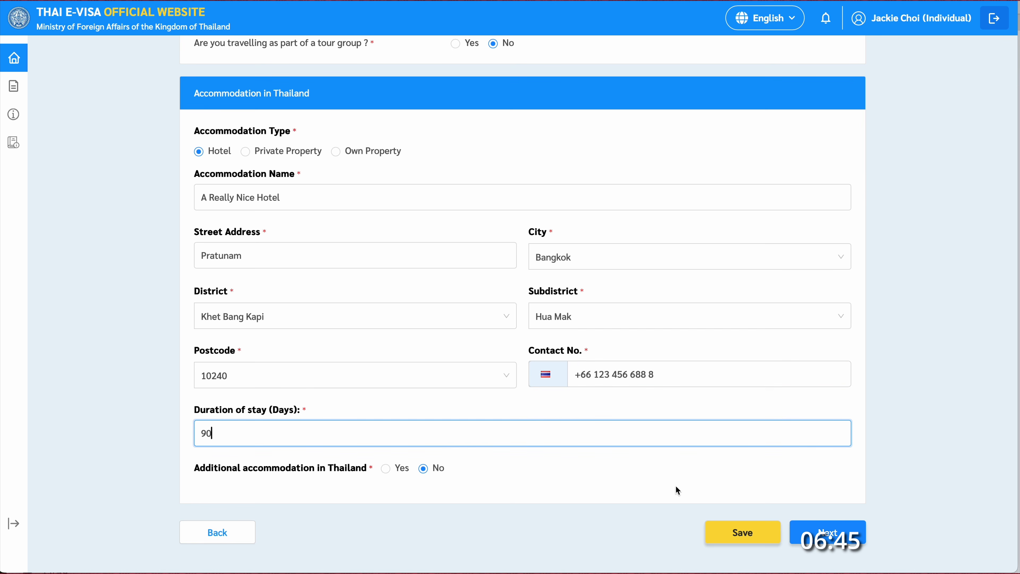
{"action": "scroll", "coordinate": [530, 499], "scroll_direction": "down", "scroll_amount": 2}
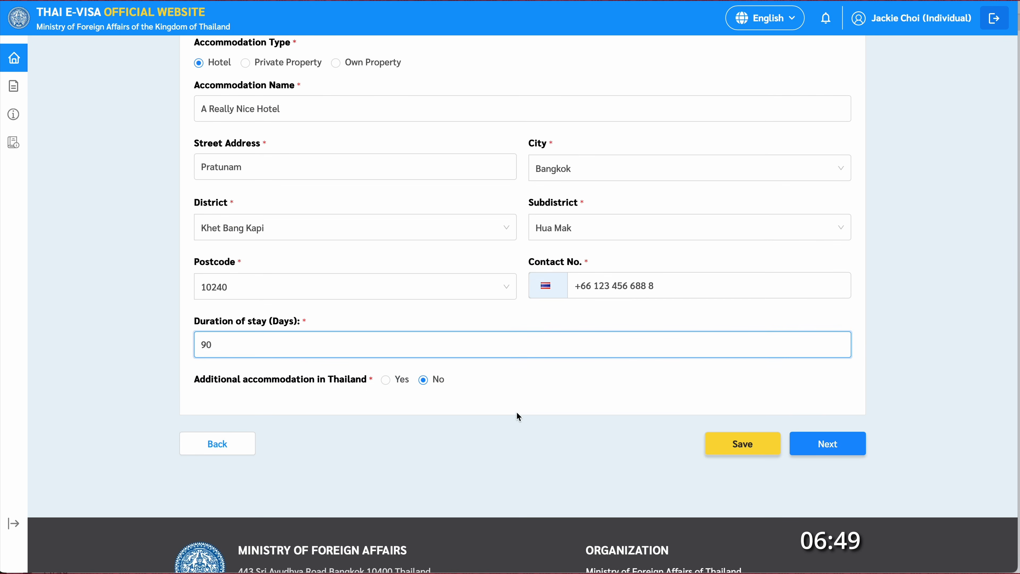
{"action": "left_click", "coordinate": [741, 446]}
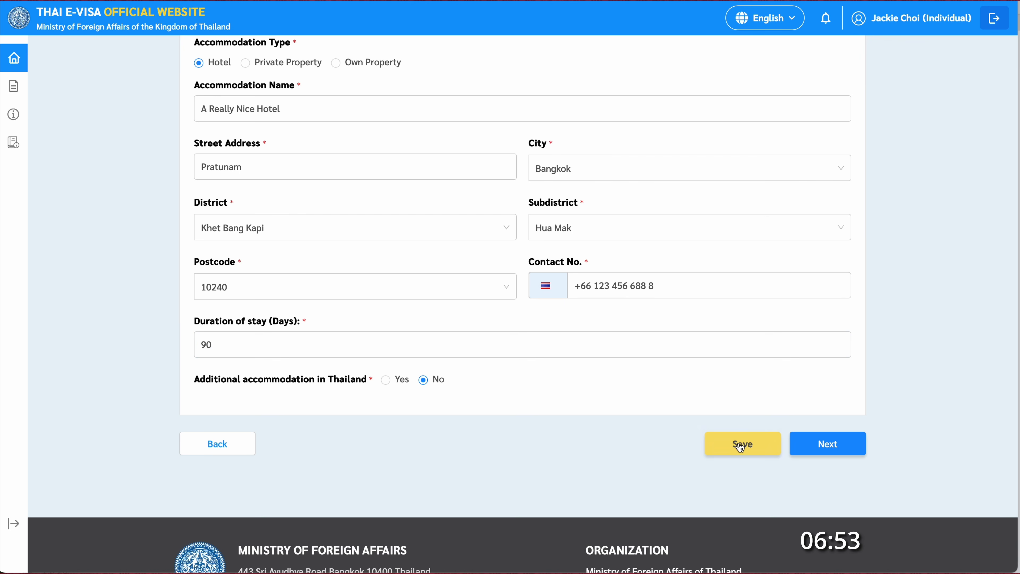
- Move to Supporting documents and review the attached passport and photograph uploads
{"action": "left_click", "coordinate": [831, 447]}
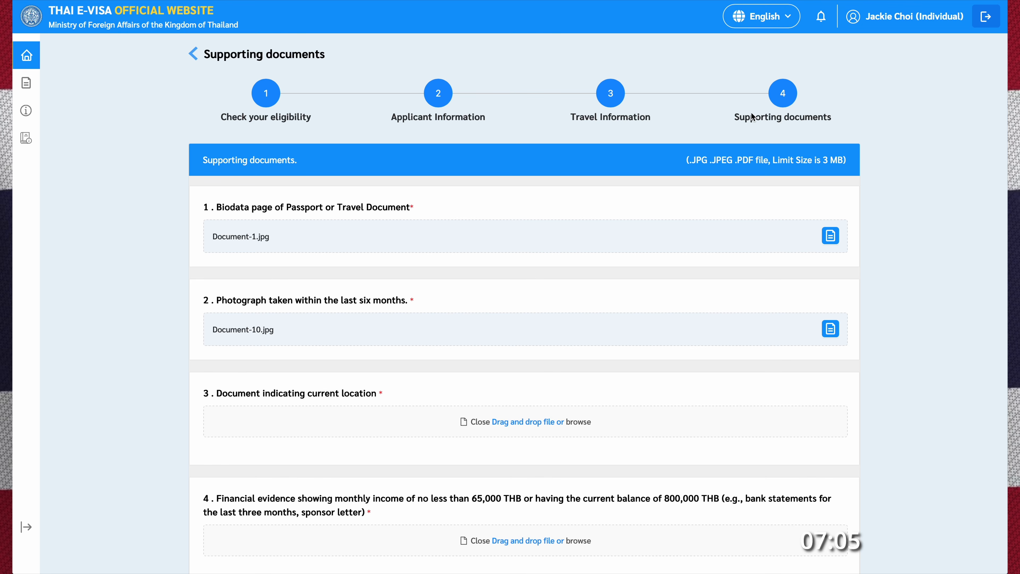
{"action": "scroll", "coordinate": [588, 182], "scroll_direction": "down", "scroll_amount": 3}
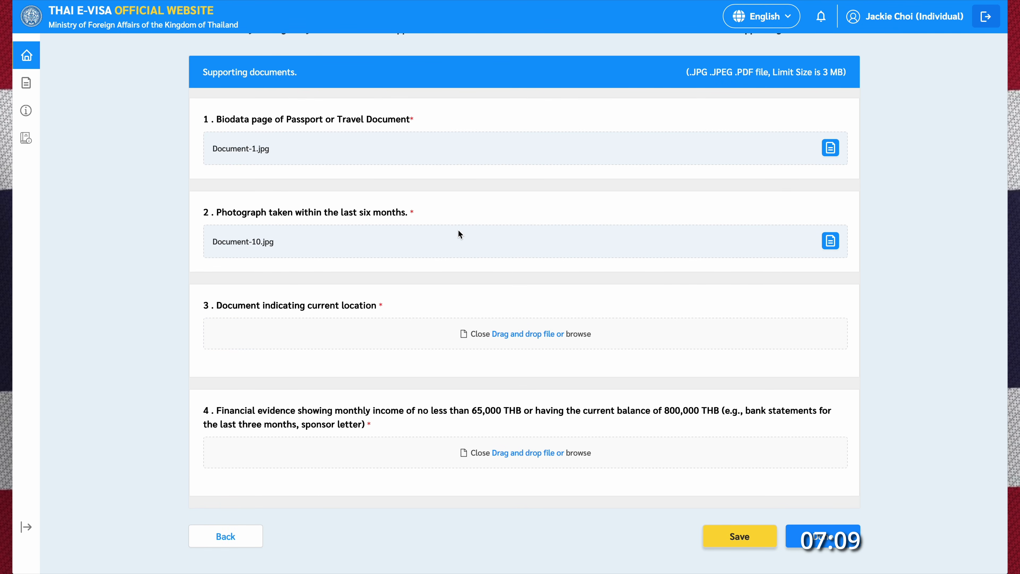
{"action": "scroll", "coordinate": [460, 232], "scroll_direction": "down", "scroll_amount": 2}
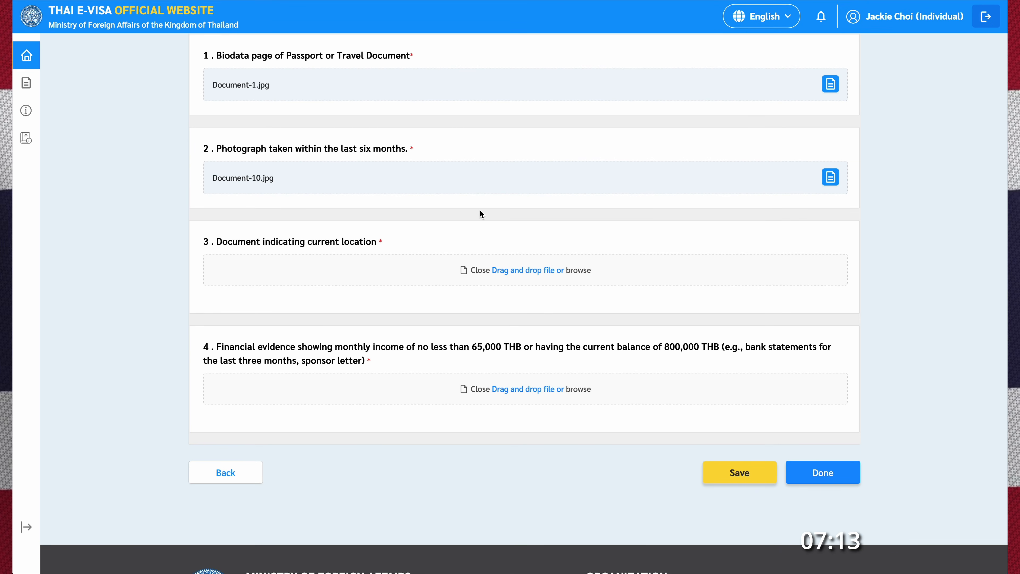
{"action": "scroll", "coordinate": [392, 217], "scroll_direction": "down", "scroll_amount": 3}
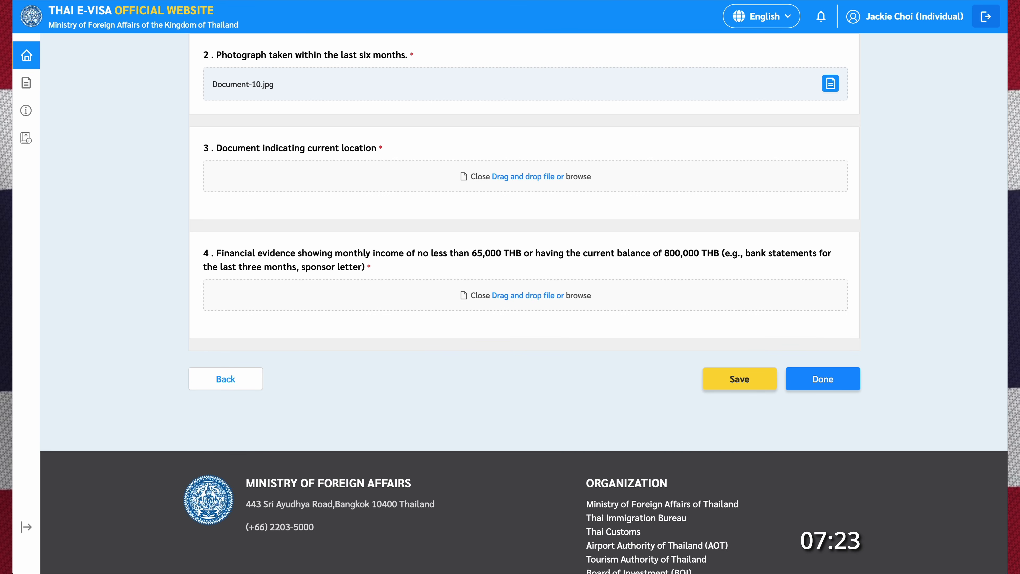
- Attach Document-1531.jpg as current-location proof and a financial evidence file, then preview it
{"action": "left_click_drag", "start_coordinate": [1019, 257], "coordinate": [537, 182]}
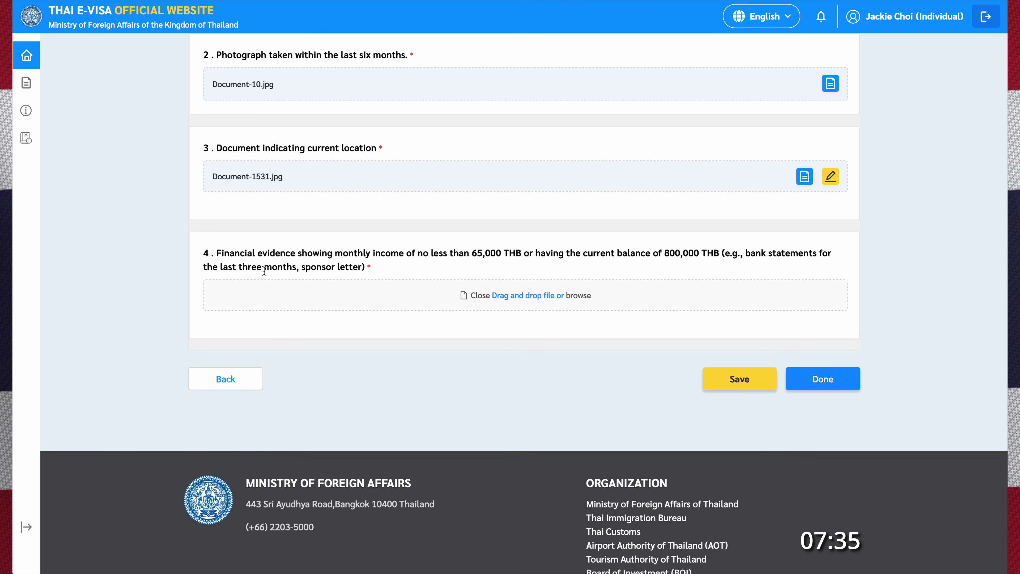
{"action": "left_click_drag", "start_coordinate": [311, 280], "coordinate": [511, 302]}
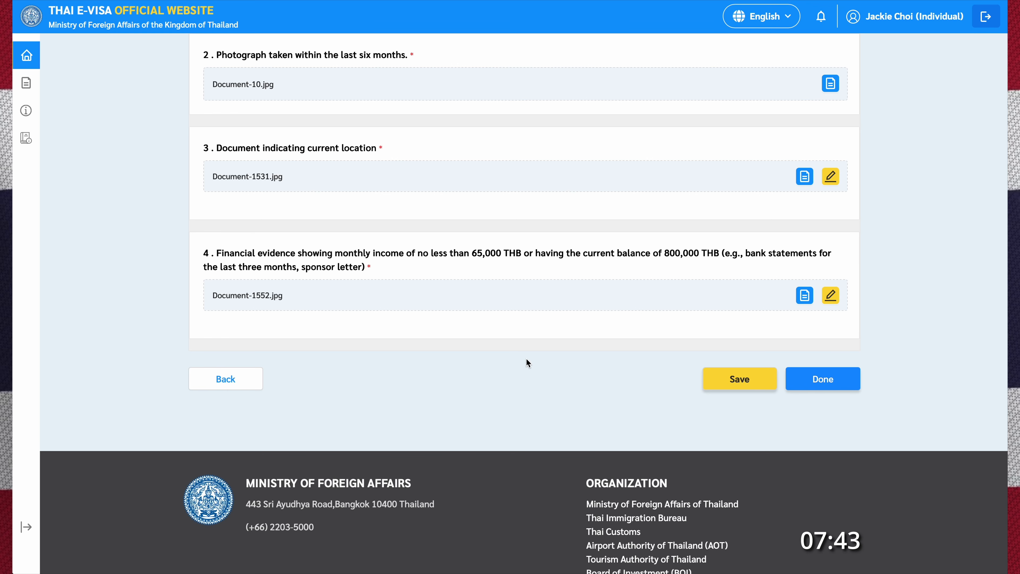
{"action": "left_click", "coordinate": [804, 296]}
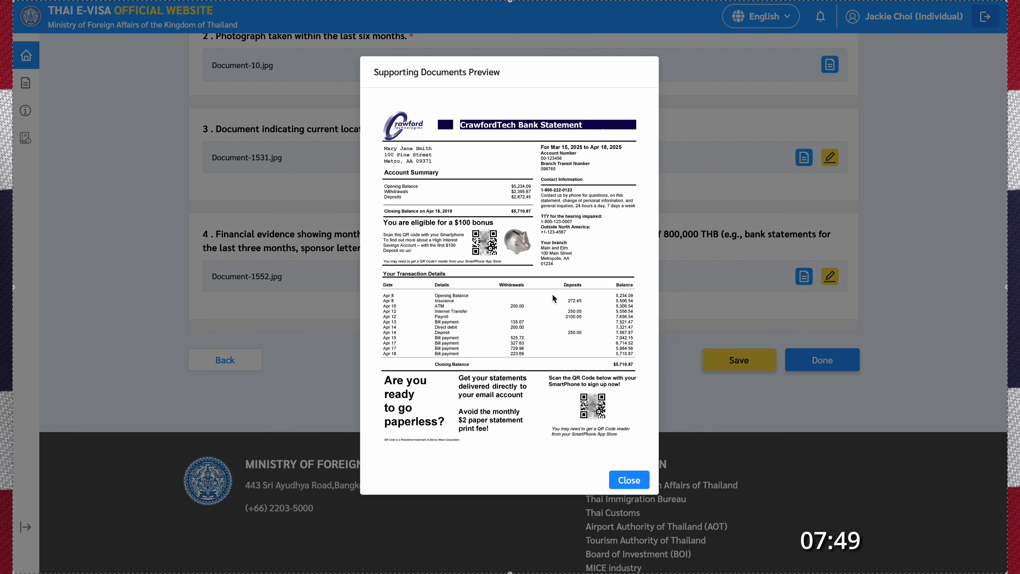
{"action": "left_click", "coordinate": [634, 485]}
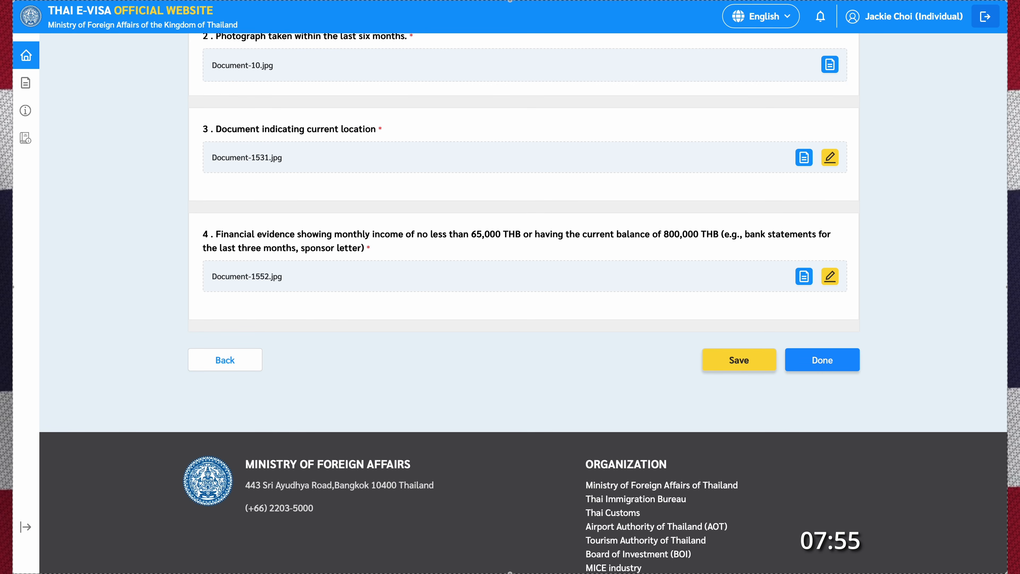
- Replace the financial evidence with bank statement Document-1552.pdf and check its preview
{"action": "left_click_drag", "start_coordinate": [1019, 289], "coordinate": [459, 274]}
{"action": "scroll", "coordinate": [507, 388], "scroll_direction": "down", "scroll_amount": 2}
{"action": "left_click", "coordinate": [804, 211]}
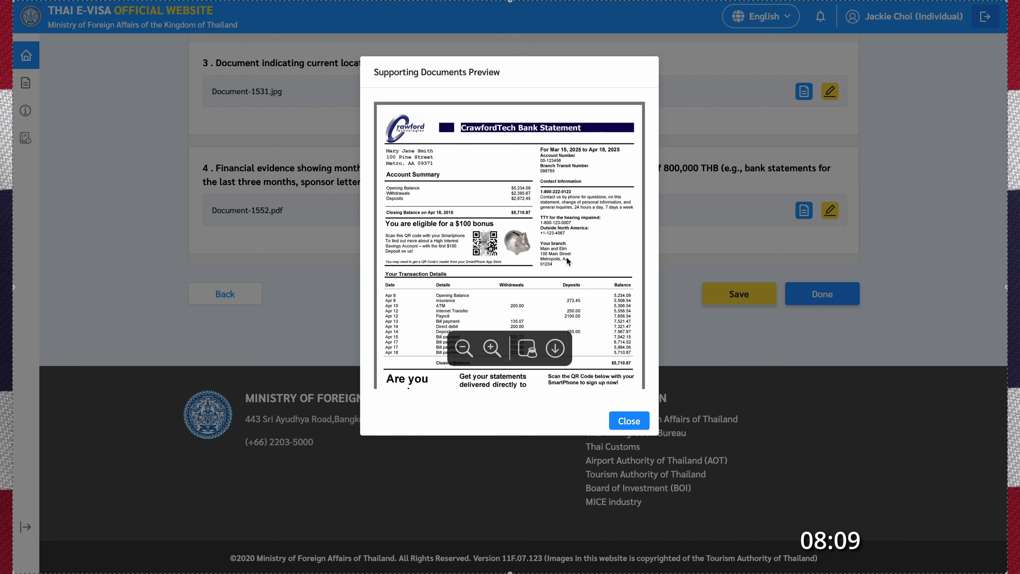
{"action": "scroll", "coordinate": [566, 256], "scroll_direction": "down", "scroll_amount": 5}
{"action": "scroll", "coordinate": [566, 257], "scroll_direction": "down", "scroll_amount": 4}
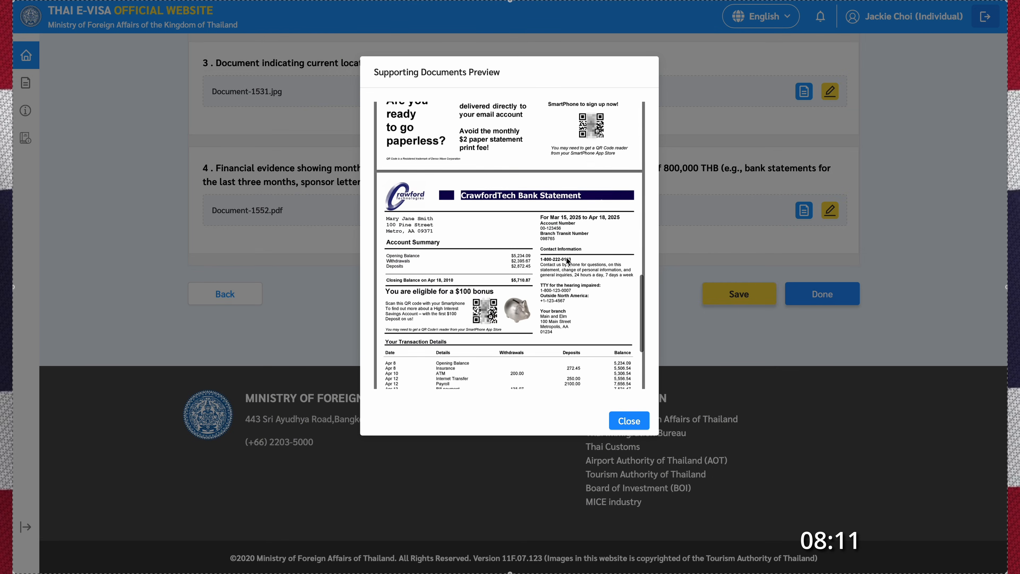
{"action": "left_click", "coordinate": [629, 421]}
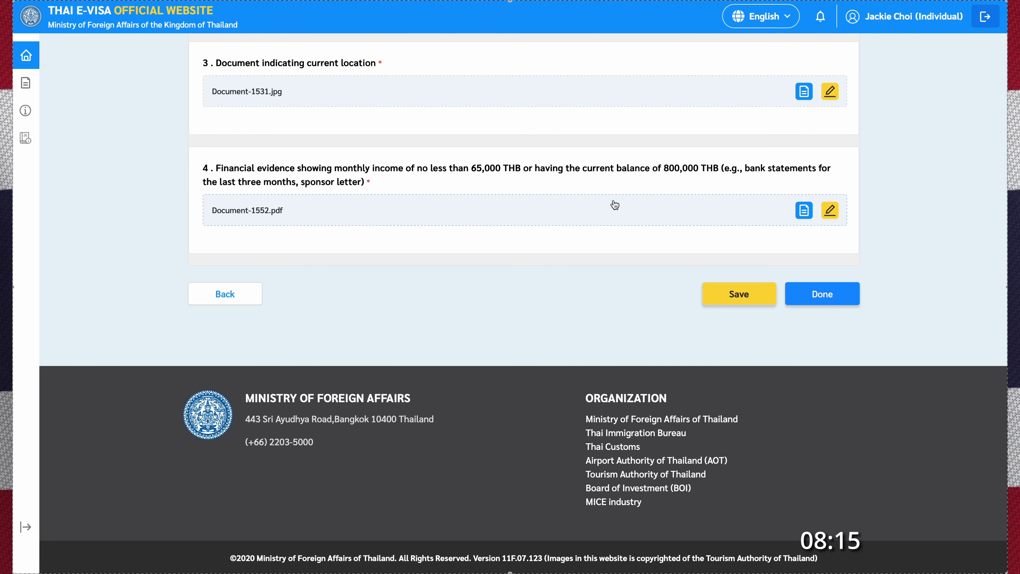
{"action": "scroll", "coordinate": [616, 205], "scroll_direction": "up", "scroll_amount": 4}
{"action": "scroll", "coordinate": [615, 207], "scroll_direction": "up", "scroll_amount": 1}
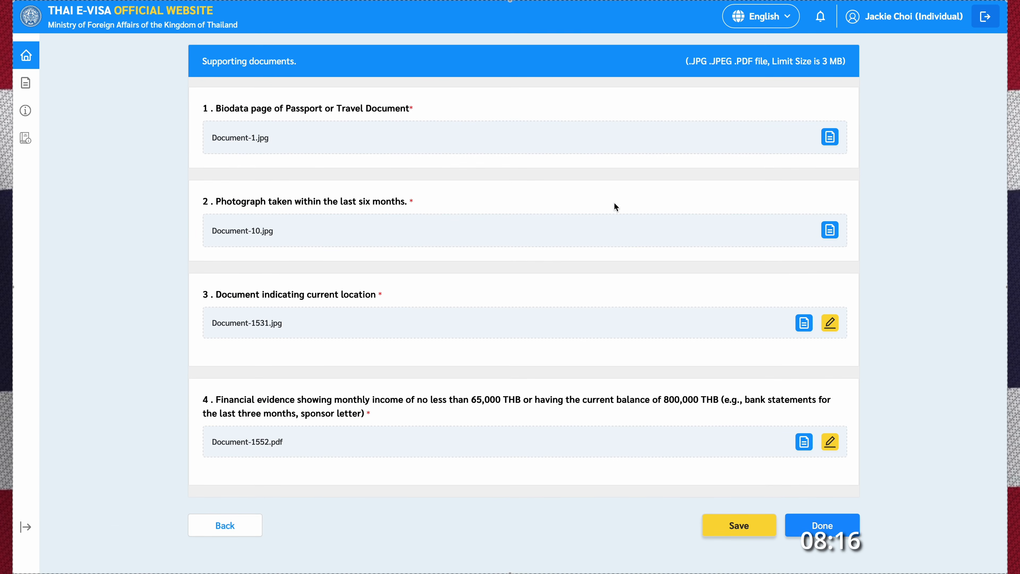
- Finish the documents, review the summary, and Accept & Confirm the declaration
{"action": "left_click", "coordinate": [823, 526]}
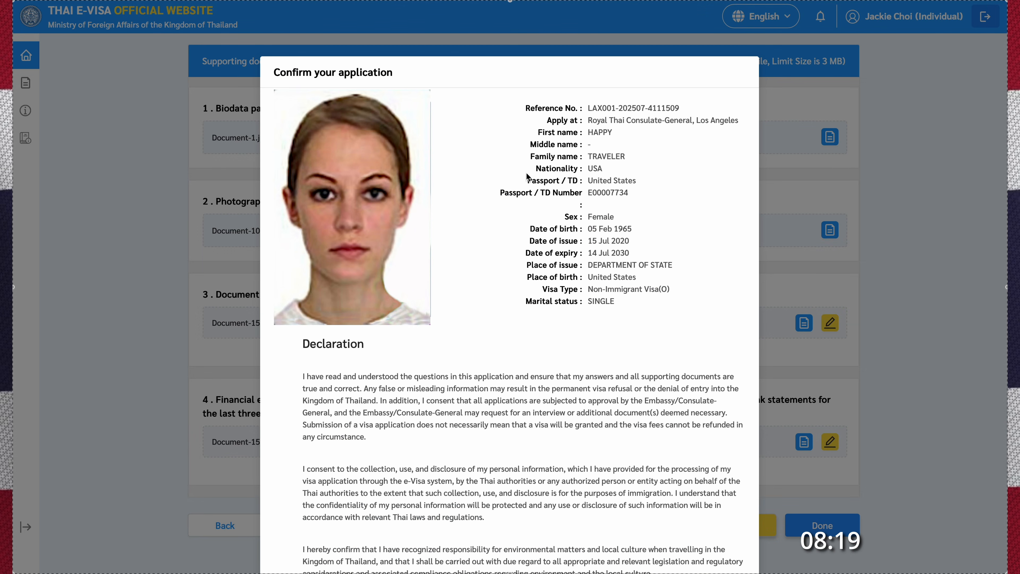
{"action": "scroll", "coordinate": [546, 445], "scroll_direction": "down", "scroll_amount": 3}
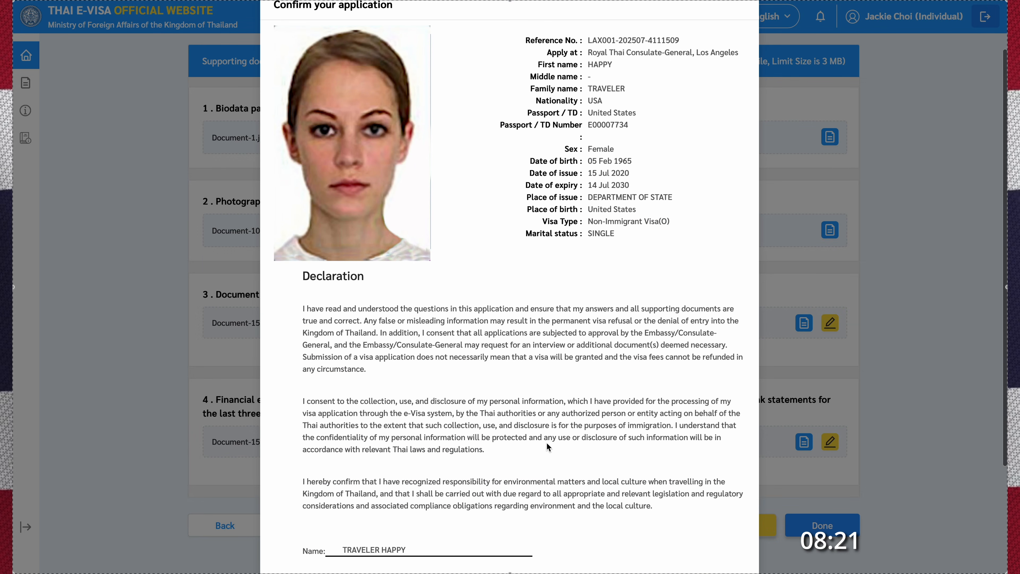
{"action": "scroll", "coordinate": [547, 443], "scroll_direction": "down", "scroll_amount": 2}
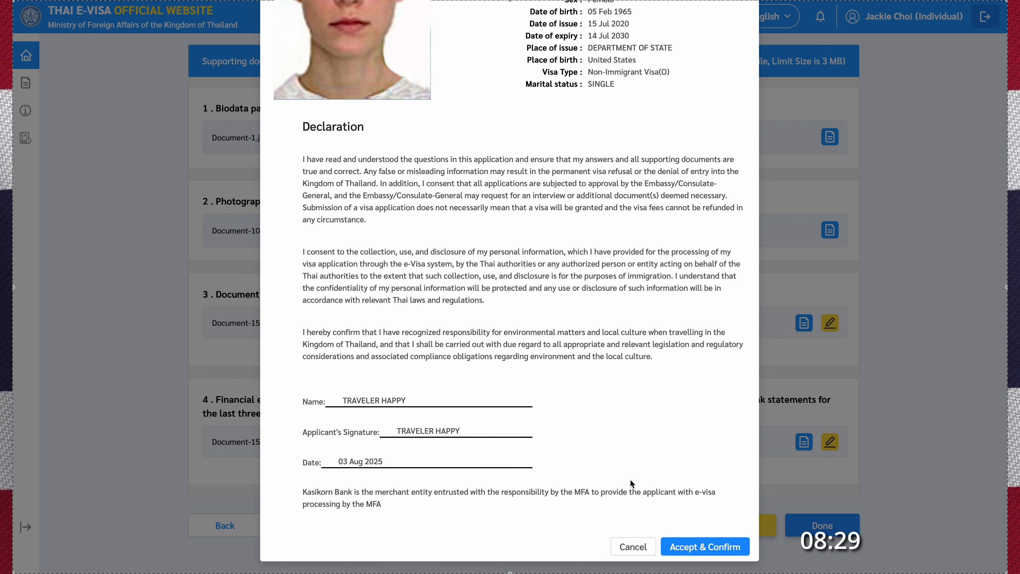
{"action": "left_click", "coordinate": [695, 543]}
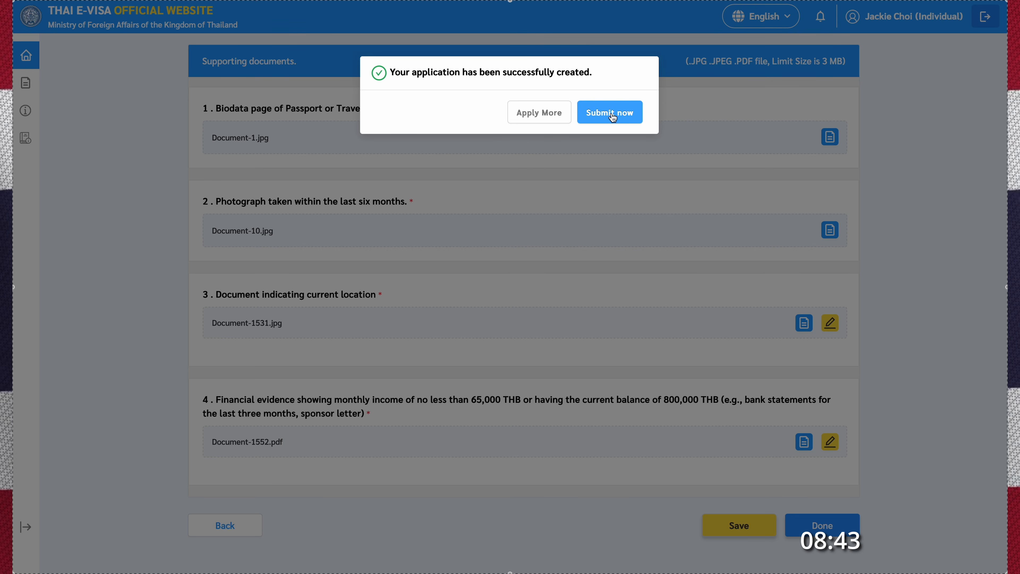
- Open all applications and show the Ready to submit Non-Immigrant Visa (O) entry
{"action": "left_click", "coordinate": [538, 121]}
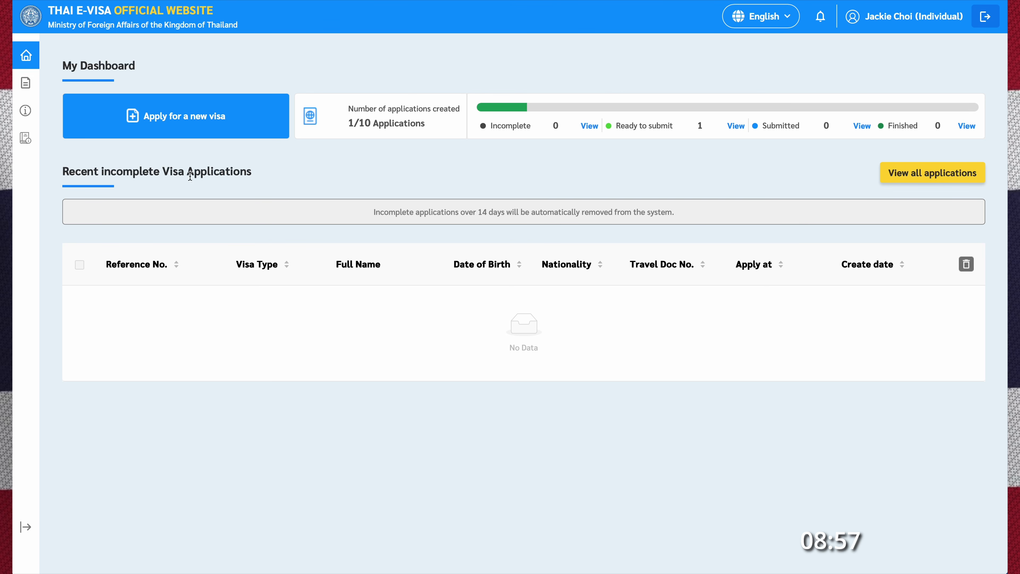
{"action": "left_click", "coordinate": [929, 176]}
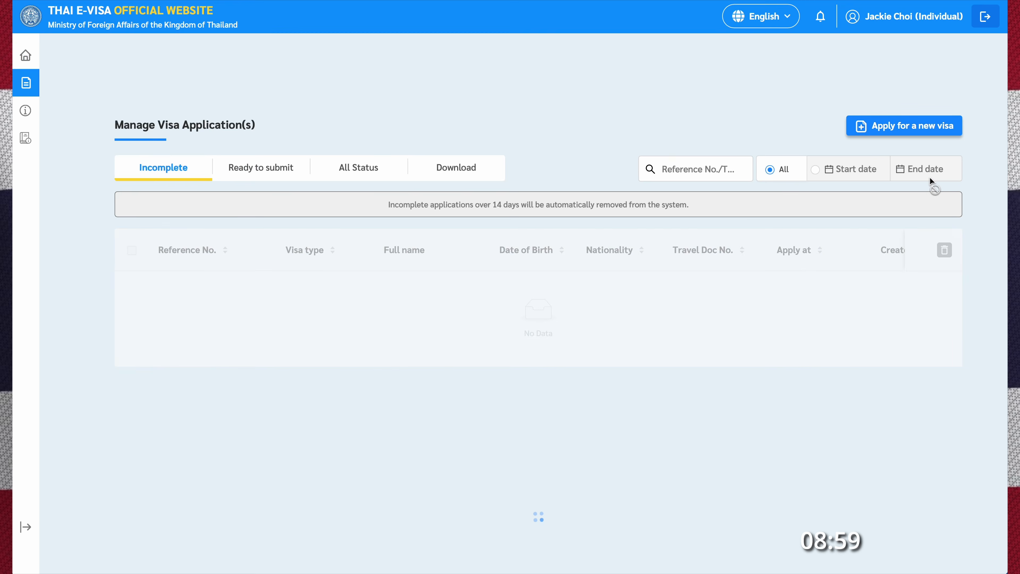
{"action": "left_click", "coordinate": [266, 168]}
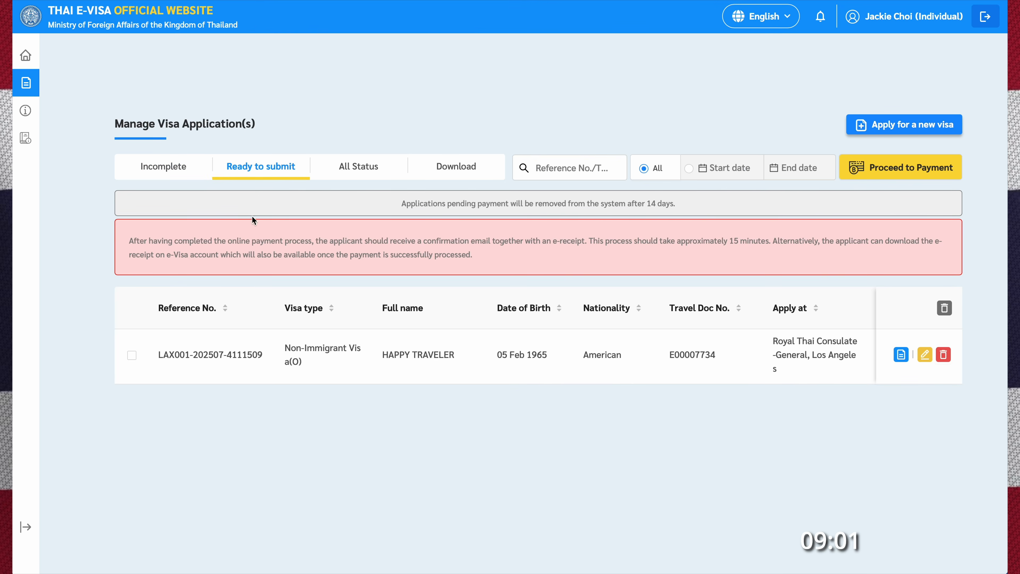